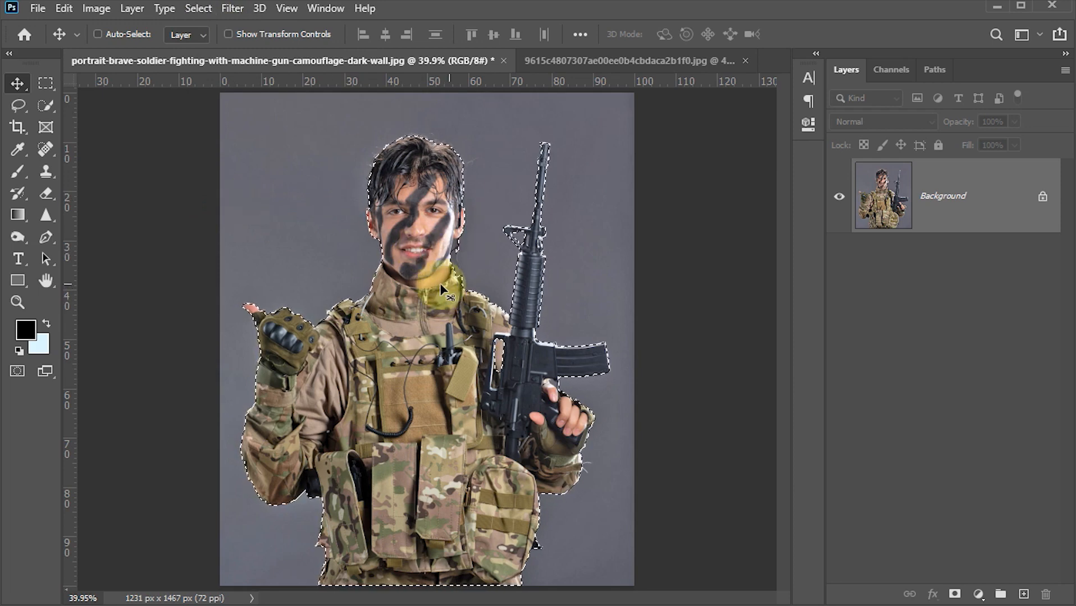
Step: Hide the grey background around the soldier with a layer mask made from the active selection
{"action": "key", "text": "z"}
{"action": "left_click_drag", "start_coordinate": [492, 187], "coordinate": [596, 331]}
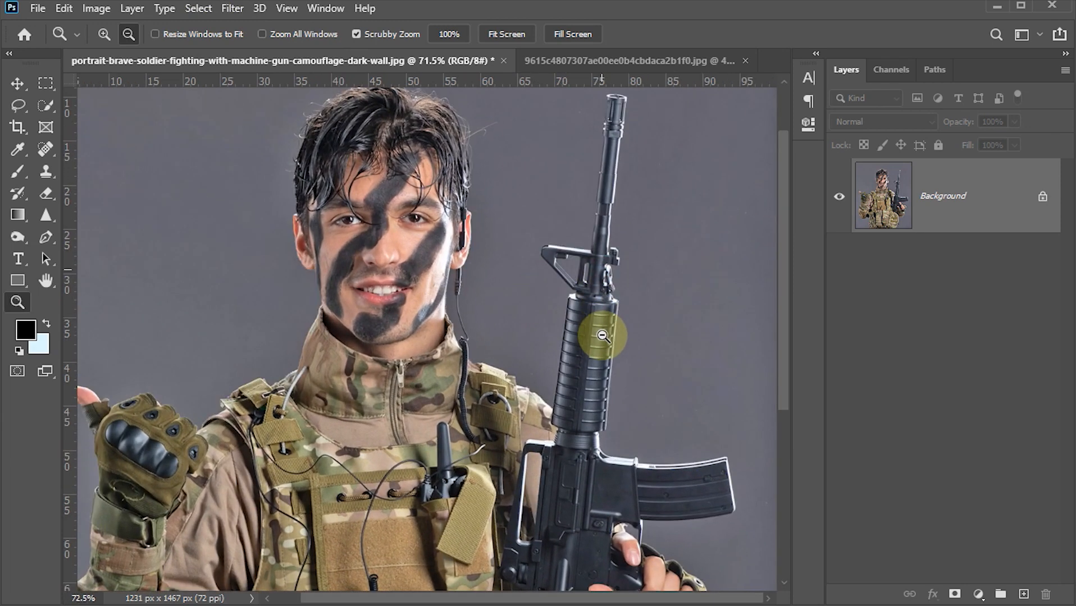
{"action": "left_click_drag", "start_coordinate": [536, 314], "coordinate": [534, 91]}
{"action": "left_click_drag", "start_coordinate": [526, 408], "coordinate": [537, 253]}
{"action": "left_click_drag", "start_coordinate": [439, 250], "coordinate": [517, 343]}
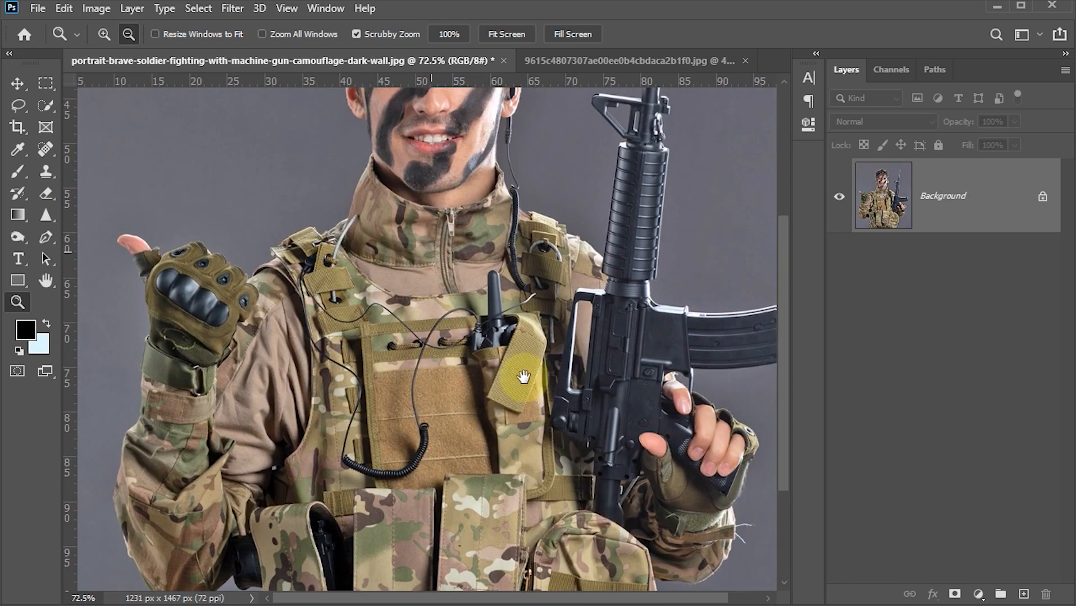
{"action": "left_click_drag", "start_coordinate": [487, 282], "coordinate": [480, 360]}
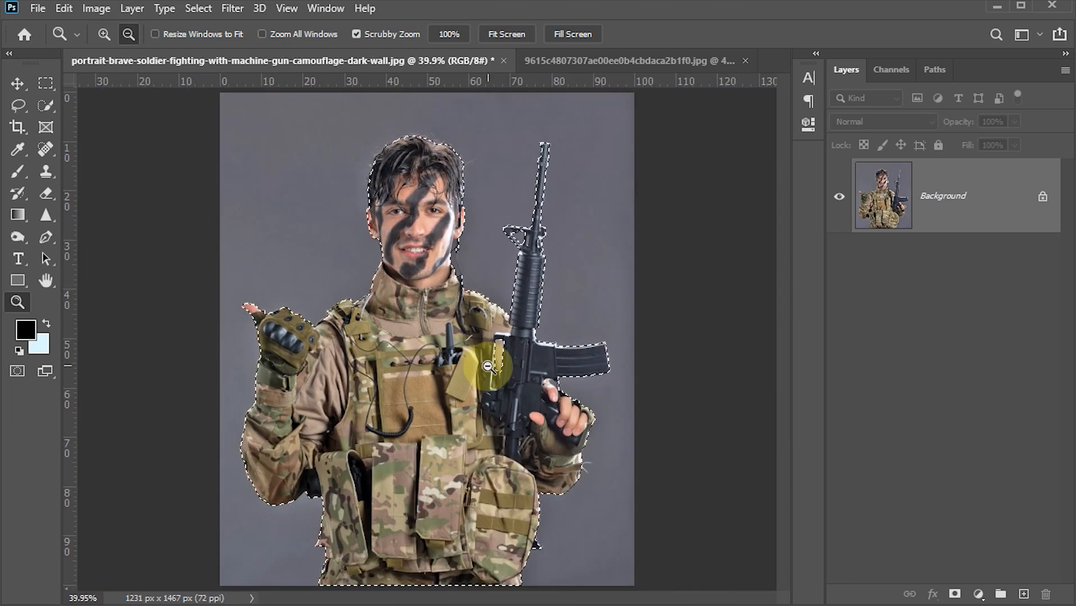
{"action": "left_click", "coordinate": [955, 594]}
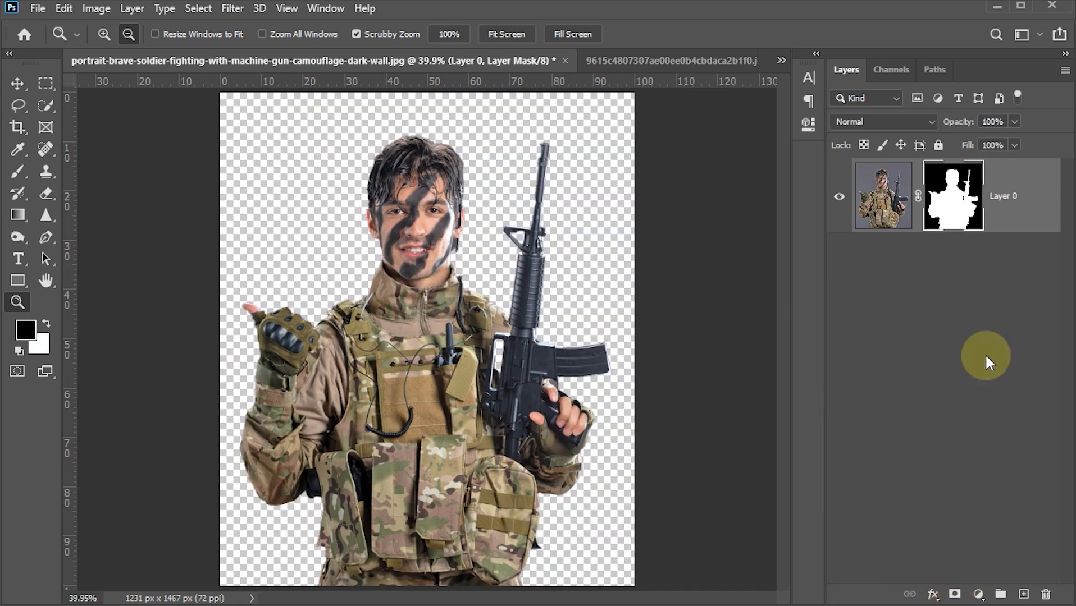
Step: Convert the masked soldier layer to a smart object and switch to the Move tool
{"action": "right_click", "coordinate": [1038, 205]}
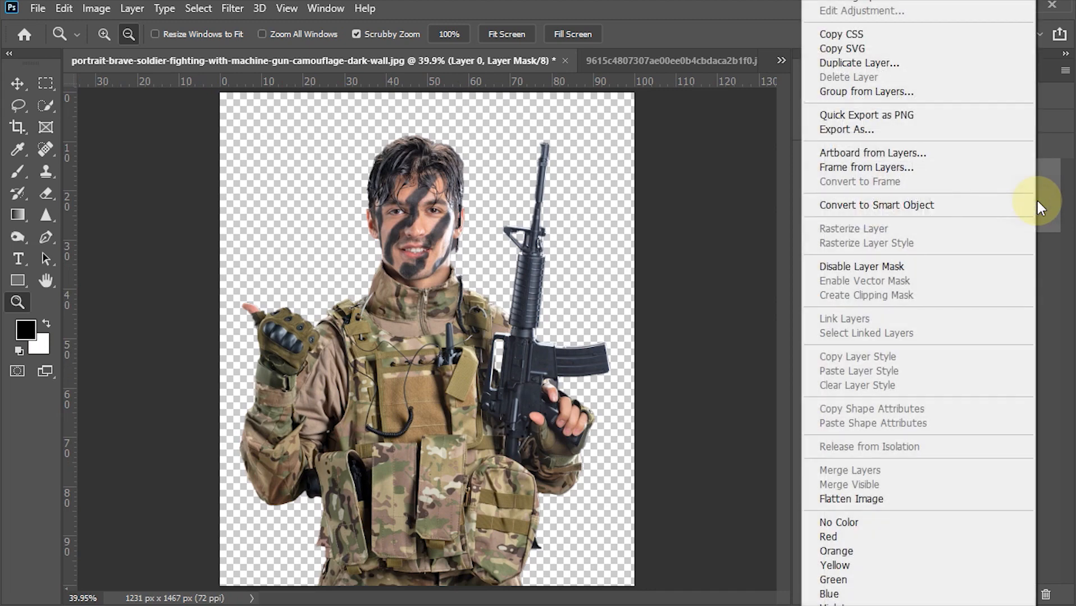
{"action": "left_click", "coordinate": [889, 205]}
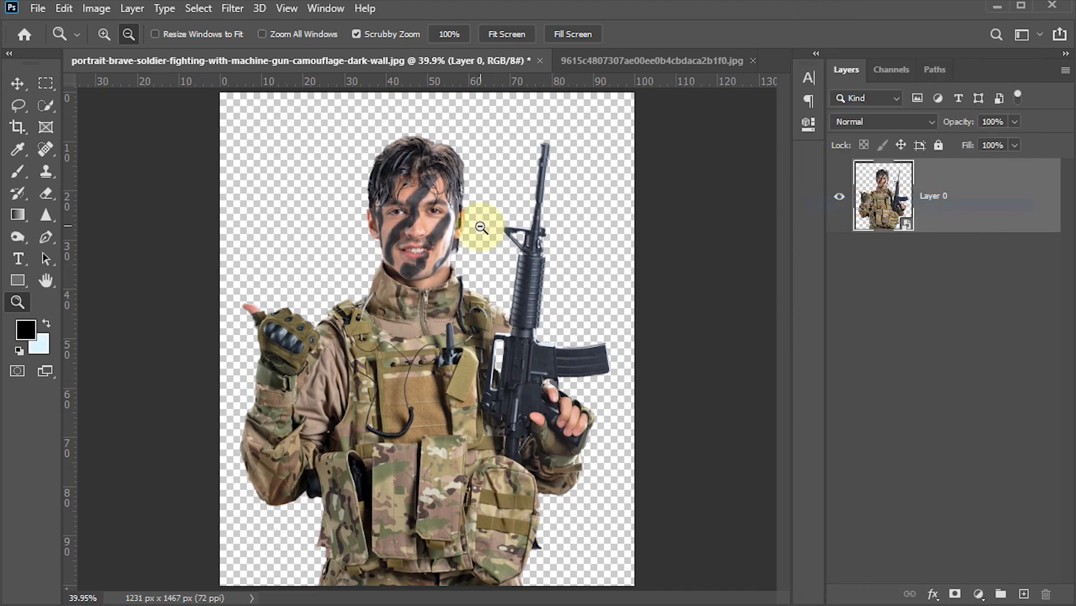
{"action": "left_click", "coordinate": [17, 83]}
Step: Apply the Shadows/Highlights adjustment to the soldier layer with a shadows amount of 35% and a highlights amount of 0%
{"action": "left_click", "coordinate": [96, 9]}
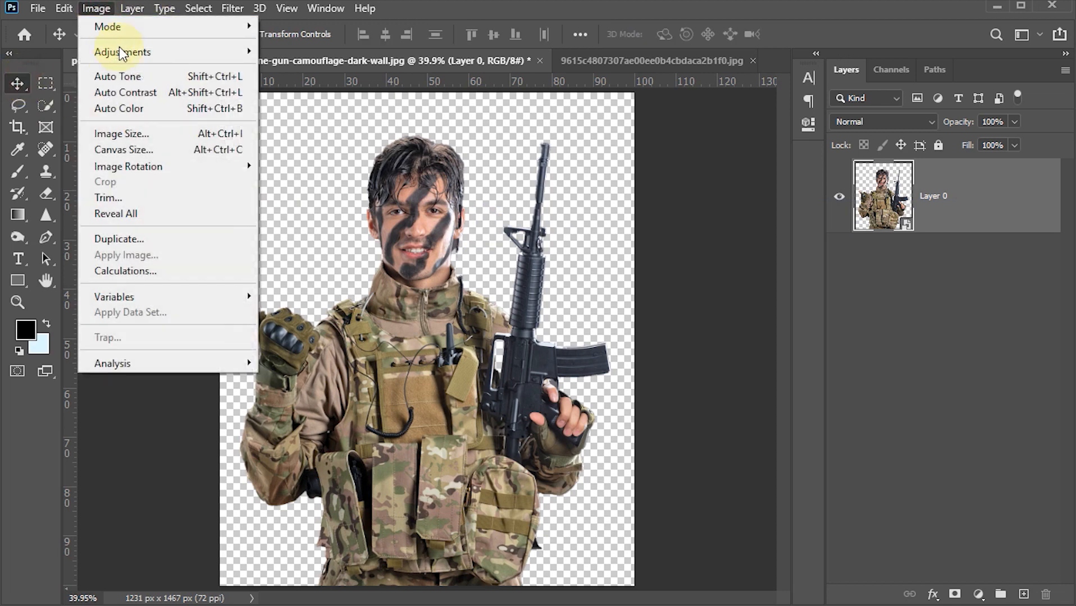
{"action": "mouse_move", "coordinate": [122, 52]}
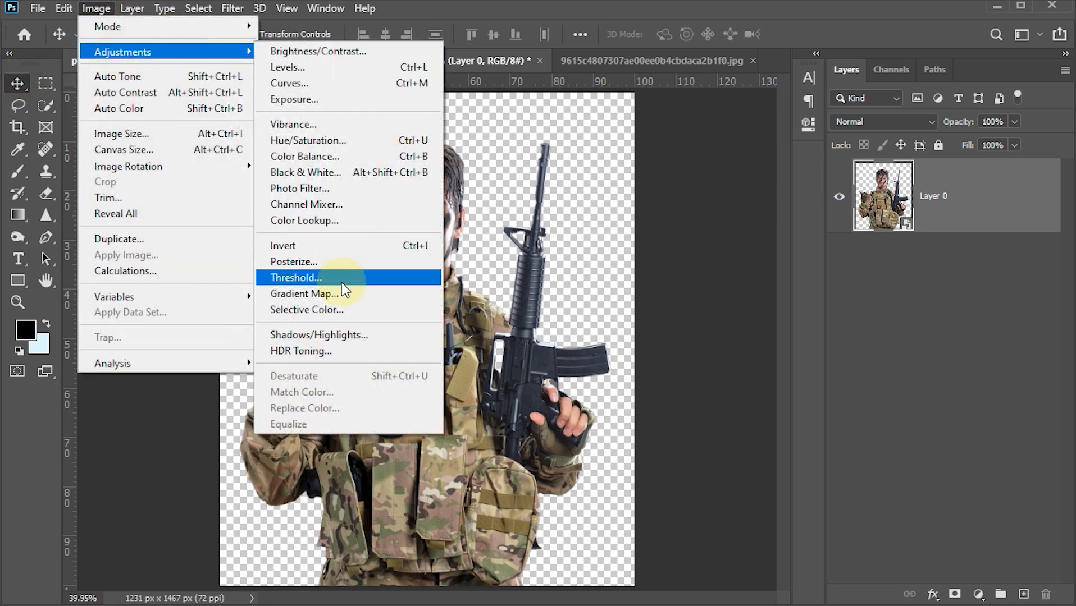
{"action": "left_click", "coordinate": [332, 336]}
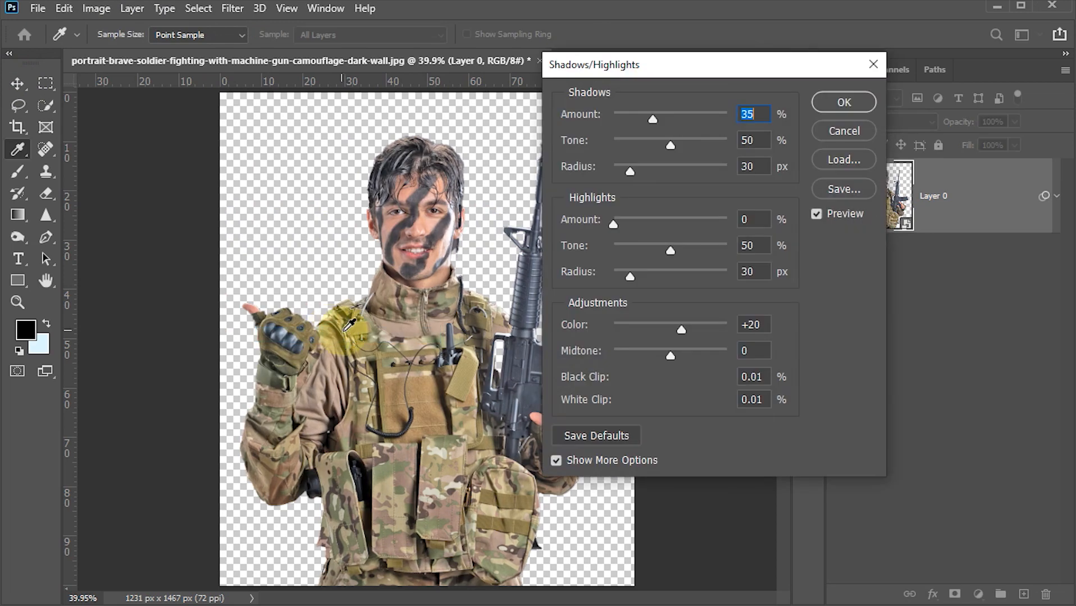
{"action": "left_click_drag", "start_coordinate": [686, 66], "coordinate": [654, 99]}
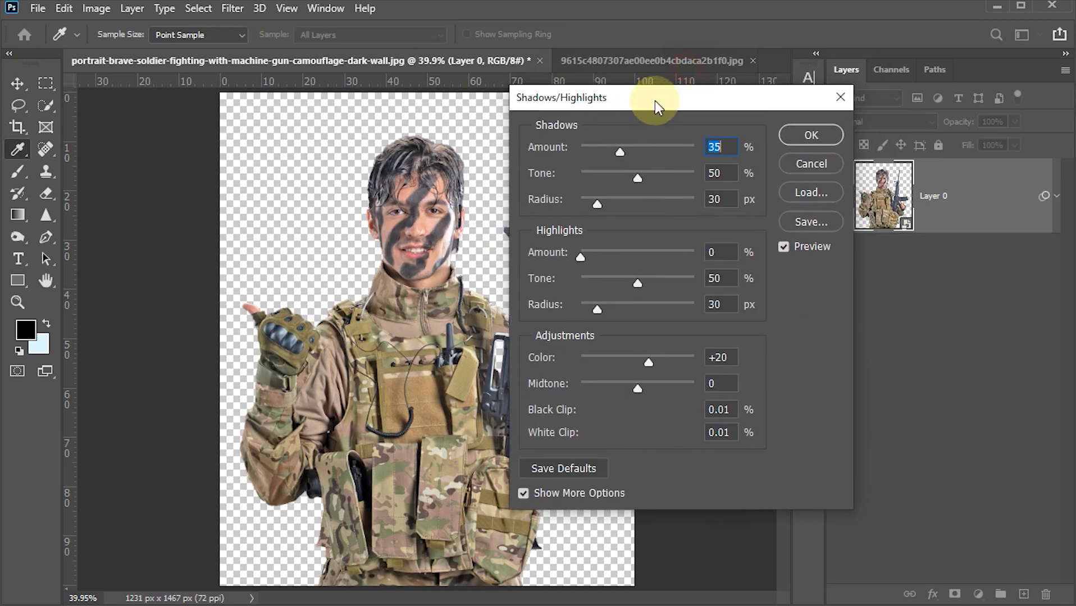
{"action": "left_click", "coordinate": [818, 132]}
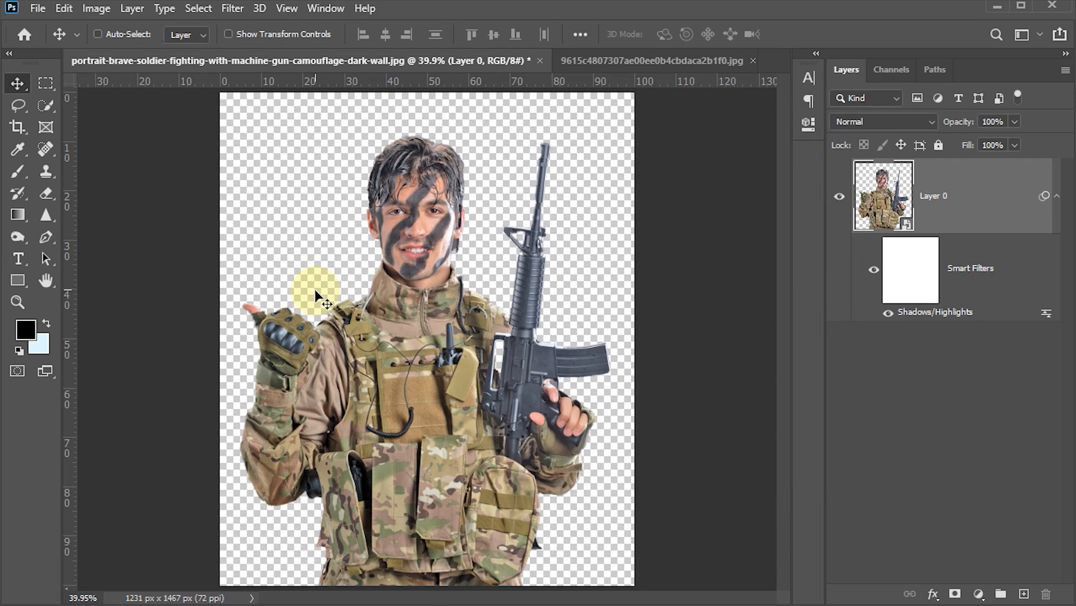
Step: Start an Oil Paint filter on the soldier layer with scale 0.1 and bristle detail 0.0, previewing the face at 67%
{"action": "left_click", "coordinate": [230, 8]}
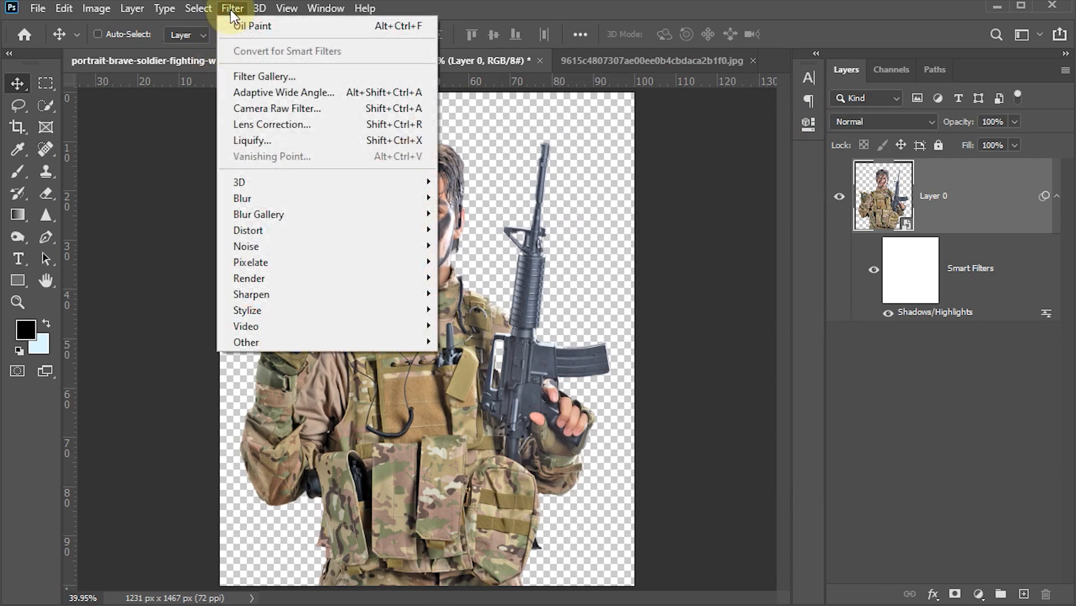
{"action": "mouse_move", "coordinate": [292, 312]}
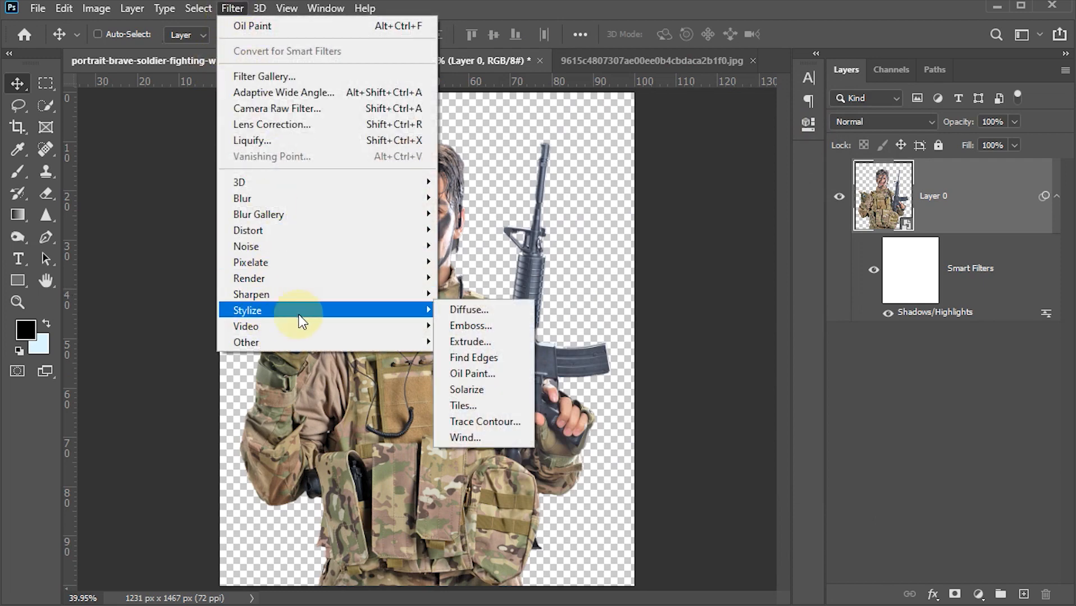
{"action": "left_click", "coordinate": [502, 379]}
{"action": "left_click", "coordinate": [480, 371]}
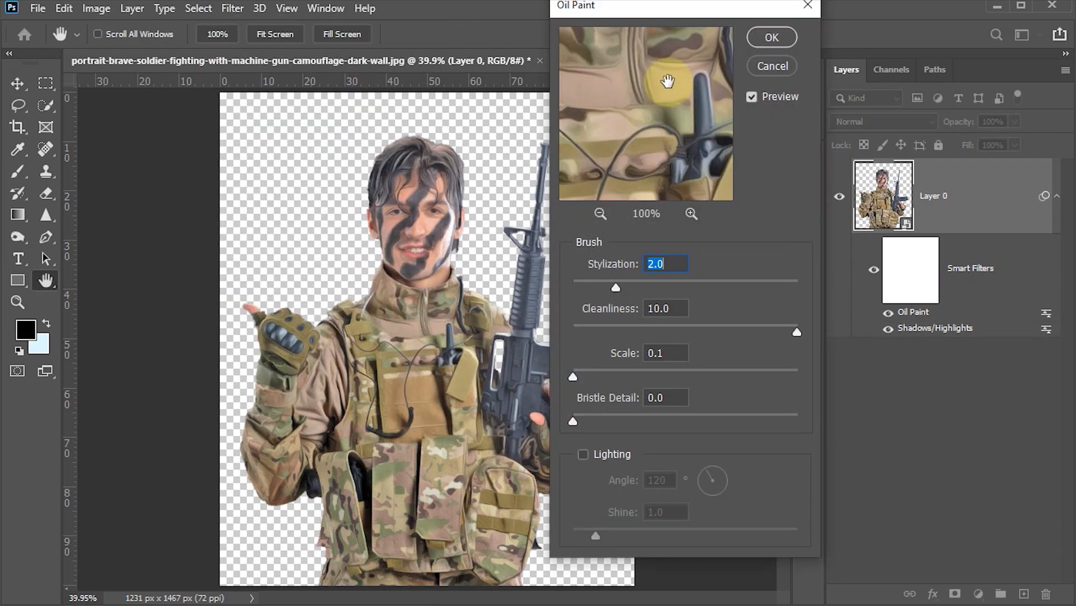
{"action": "left_click_drag", "start_coordinate": [667, 81], "coordinate": [679, 205]}
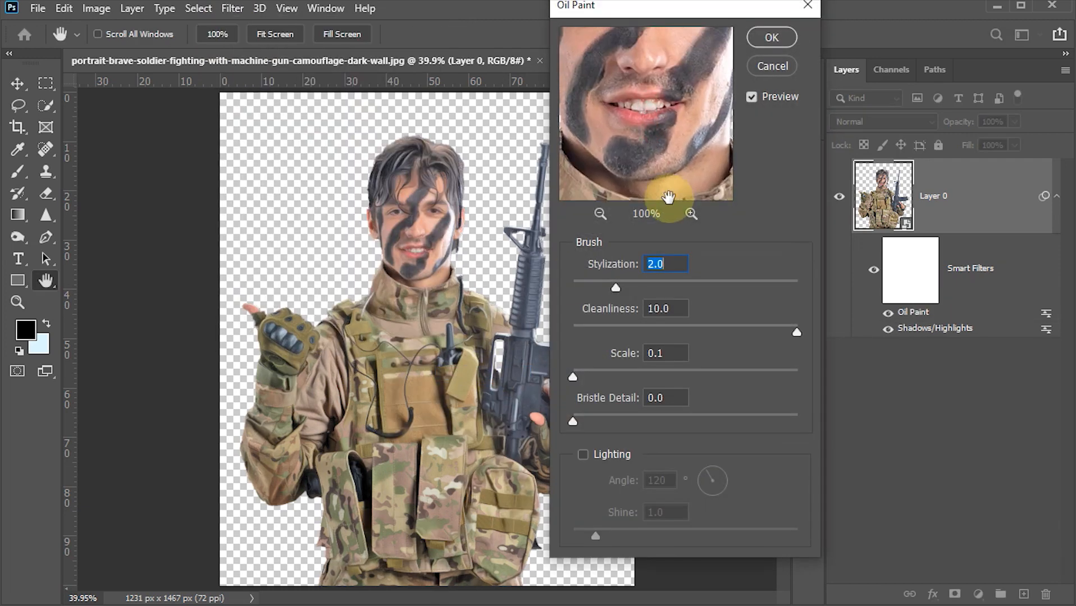
{"action": "left_click", "coordinate": [601, 215]}
{"action": "left_click_drag", "start_coordinate": [656, 84], "coordinate": [658, 106]}
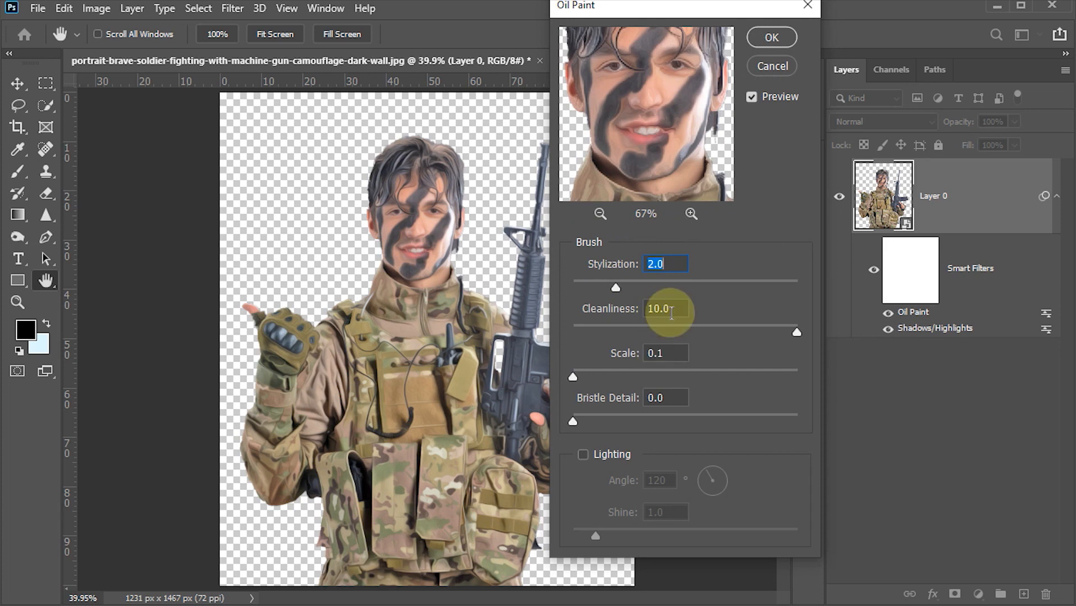
{"action": "left_click_drag", "start_coordinate": [667, 352], "coordinate": [639, 352]}
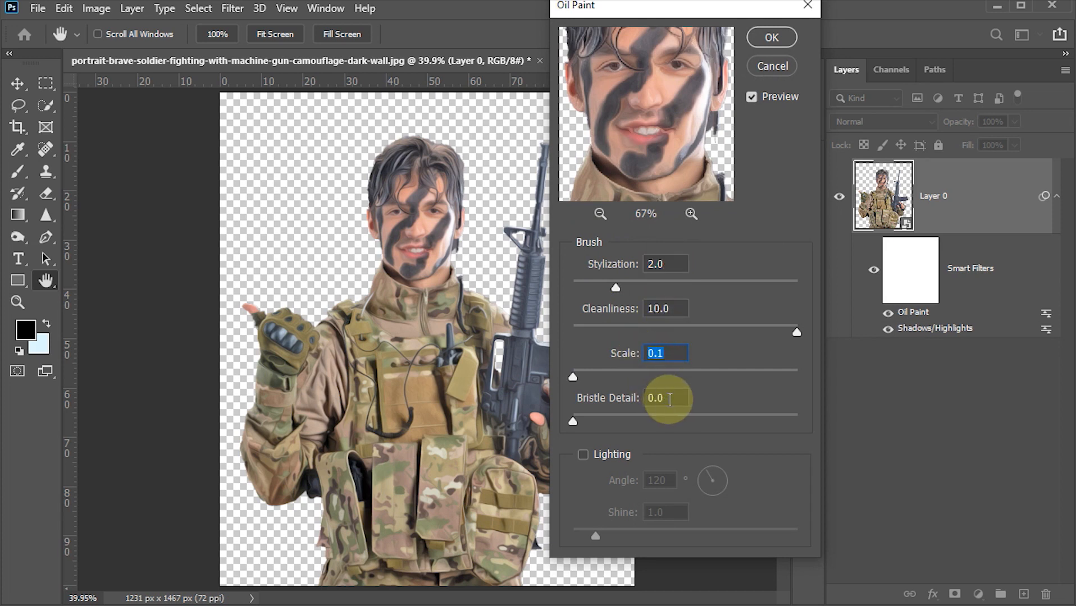
{"action": "left_click", "coordinate": [663, 399]}
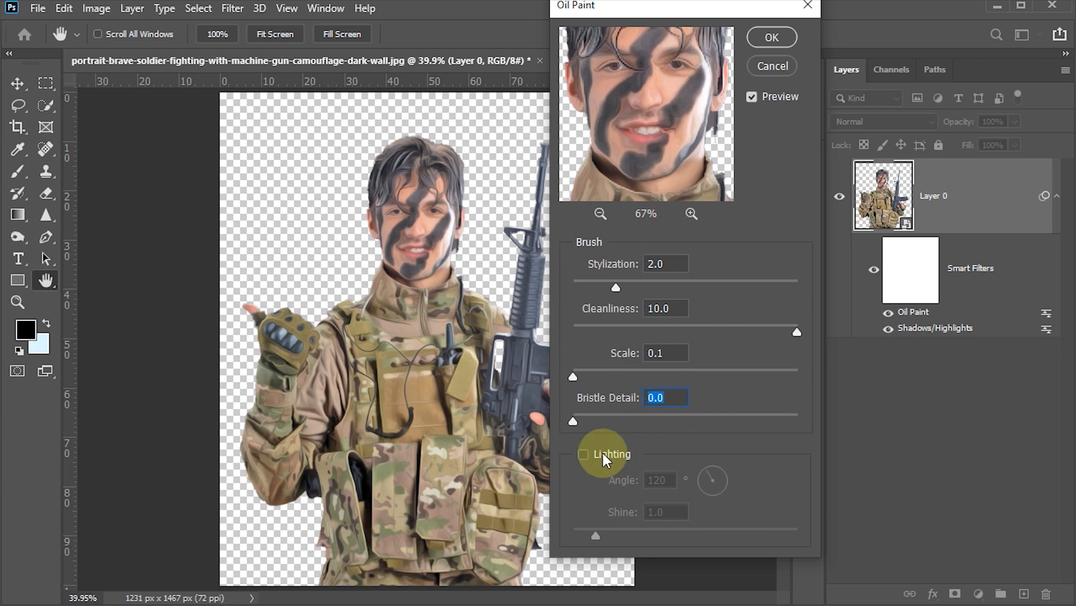
Step: Try the Oil Paint filter with stylization values of 6.0 and 2.6
{"action": "left_click_drag", "start_coordinate": [623, 287], "coordinate": [706, 286]}
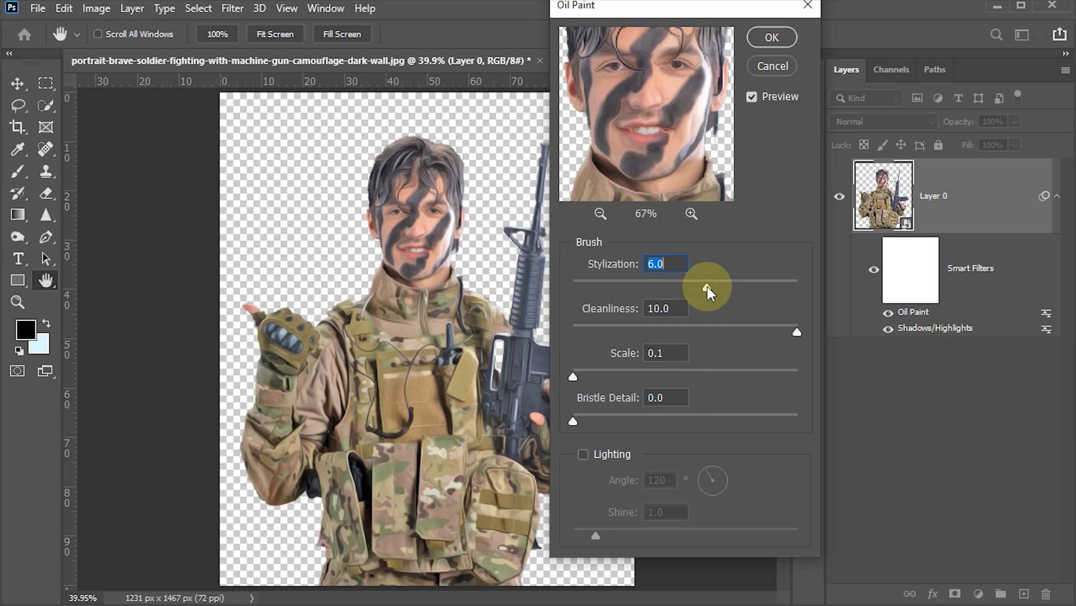
{"action": "left_click", "coordinate": [654, 157]}
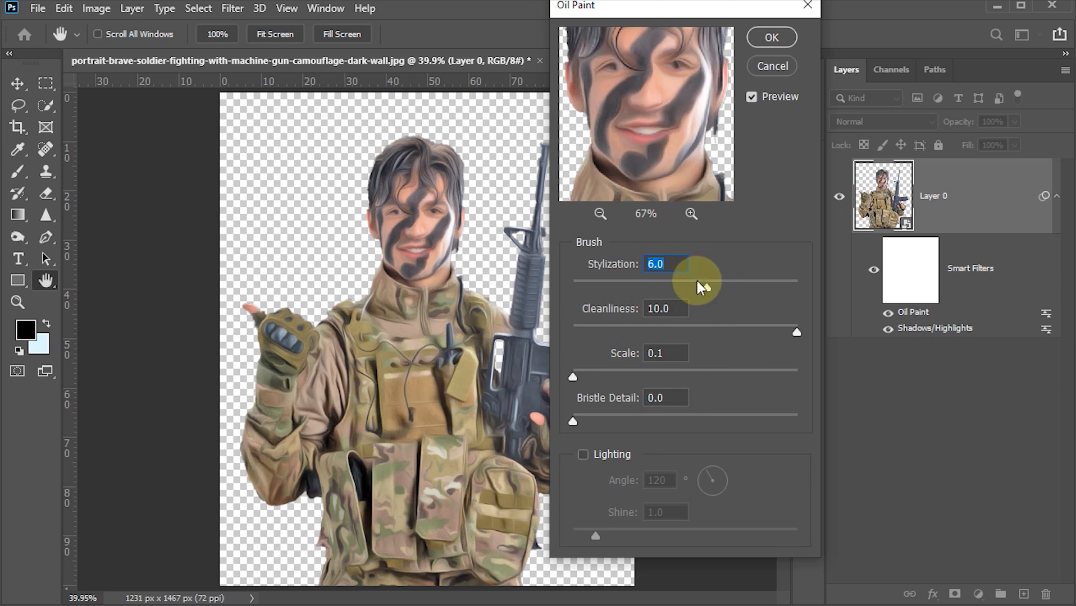
{"action": "left_click_drag", "start_coordinate": [704, 288], "coordinate": [632, 292]}
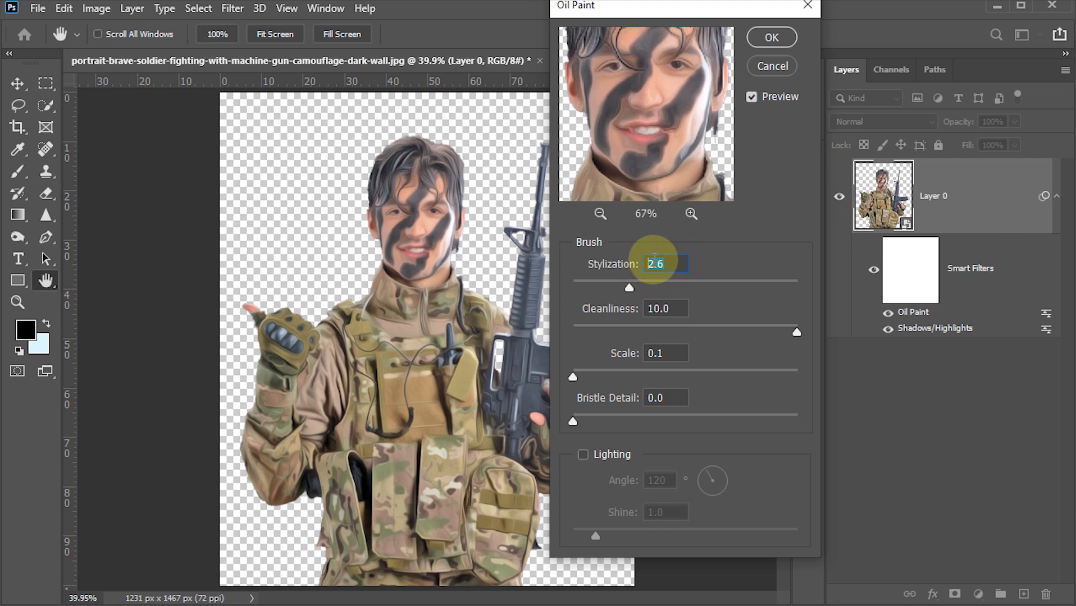
Step: Set the Oil Paint stylization to 2.0 and cleanliness to 10.0, and apply the filter
{"action": "type", "text": "2"}
{"action": "left_click_drag", "start_coordinate": [728, 334], "coordinate": [799, 336]}
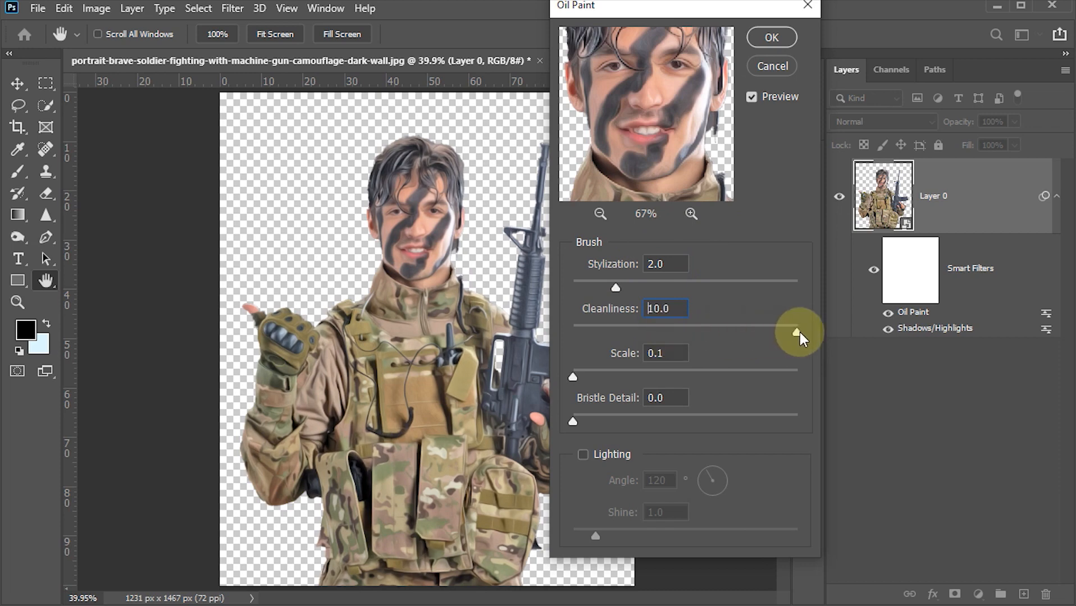
{"action": "left_click", "coordinate": [758, 45]}
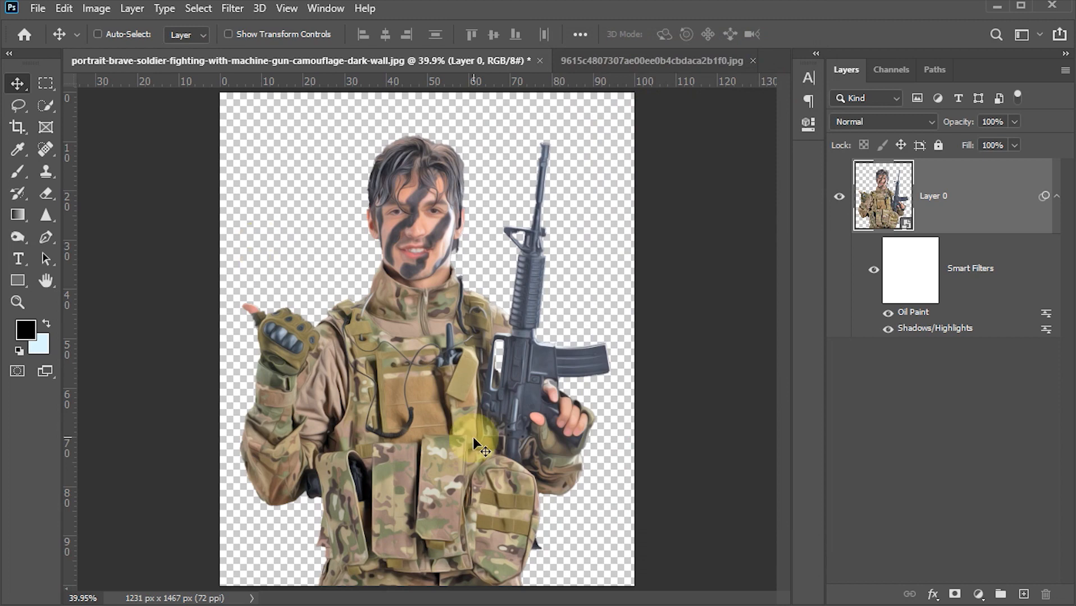
Step: Choose the artistic Poster Edges effect in the Filter Gallery for the soldier layer and centre the face in its preview
{"action": "left_click", "coordinate": [231, 8]}
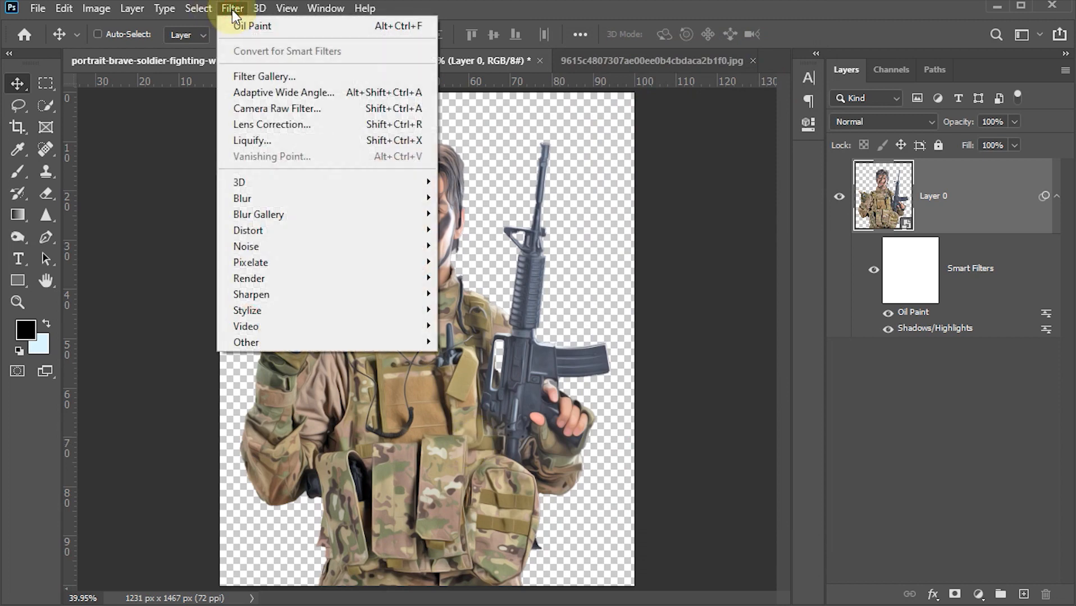
{"action": "left_click", "coordinate": [255, 75]}
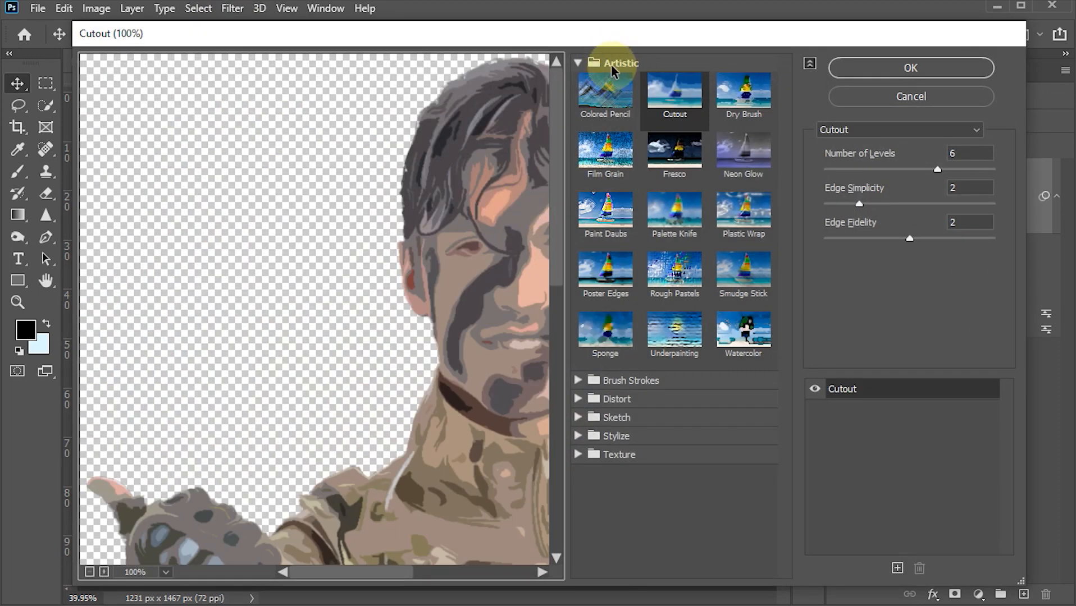
{"action": "left_click", "coordinate": [577, 62]}
{"action": "left_click", "coordinate": [577, 63]}
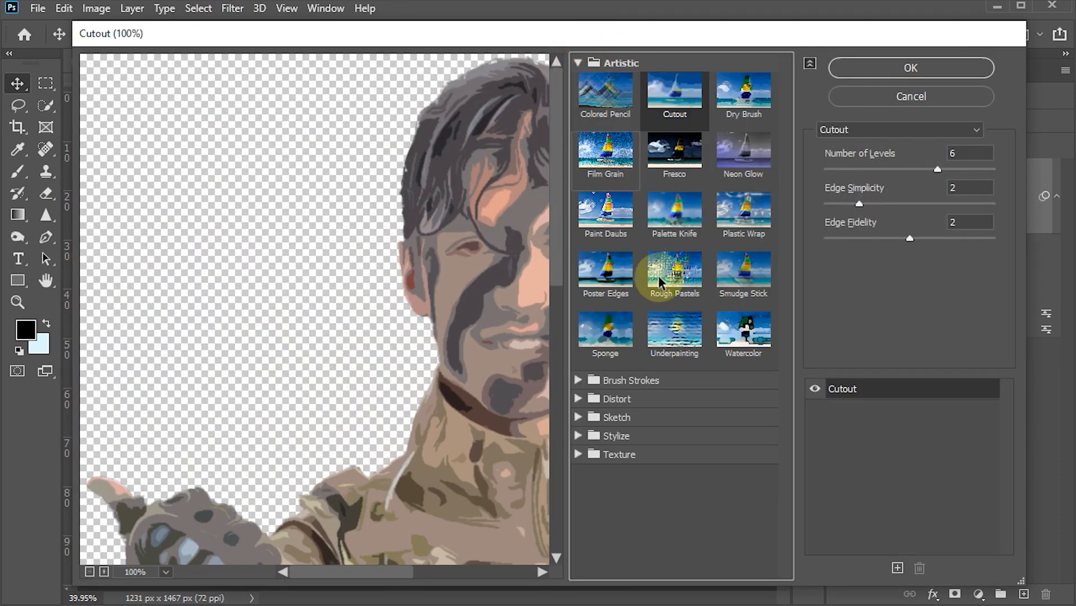
{"action": "left_click", "coordinate": [609, 286]}
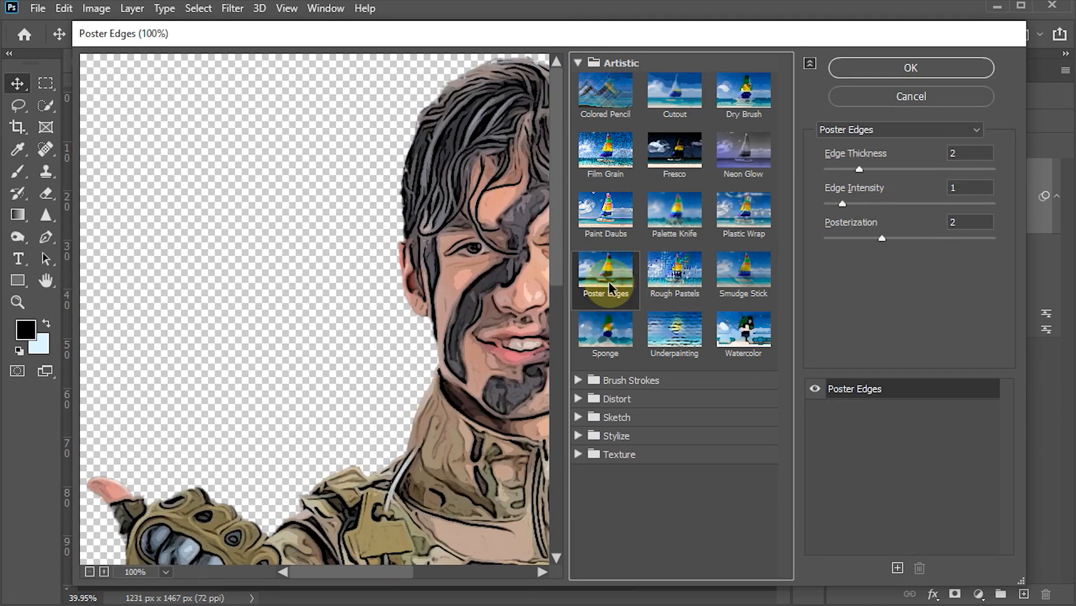
{"action": "left_click_drag", "start_coordinate": [480, 276], "coordinate": [355, 269]}
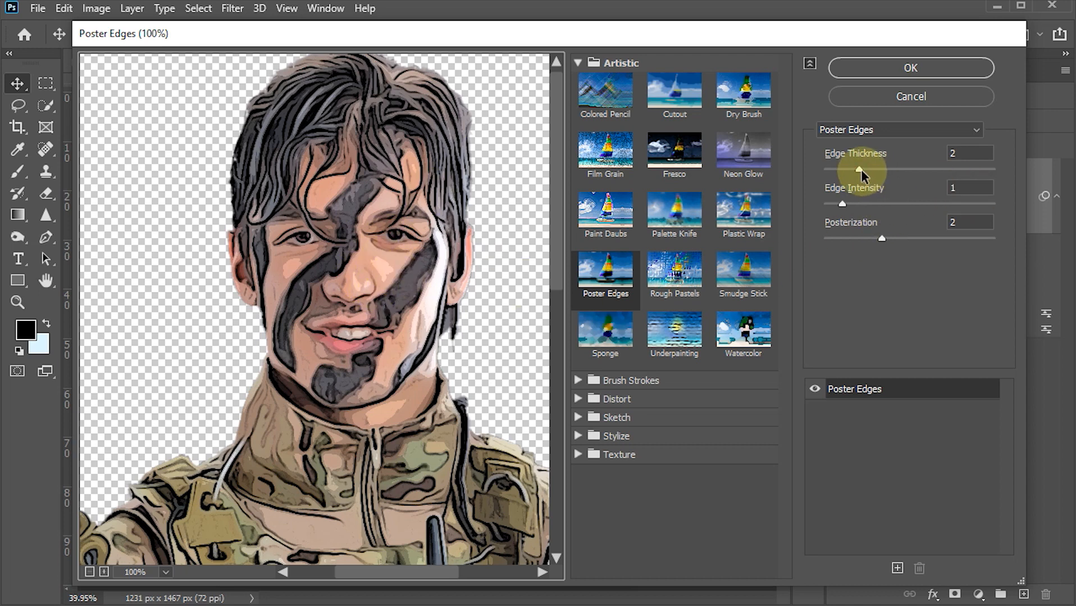
Step: Set Poster Edges to edge thickness 3, edge intensity 4 and posterization 3, and apply the effect
{"action": "left_click_drag", "start_coordinate": [860, 172], "coordinate": [879, 172]}
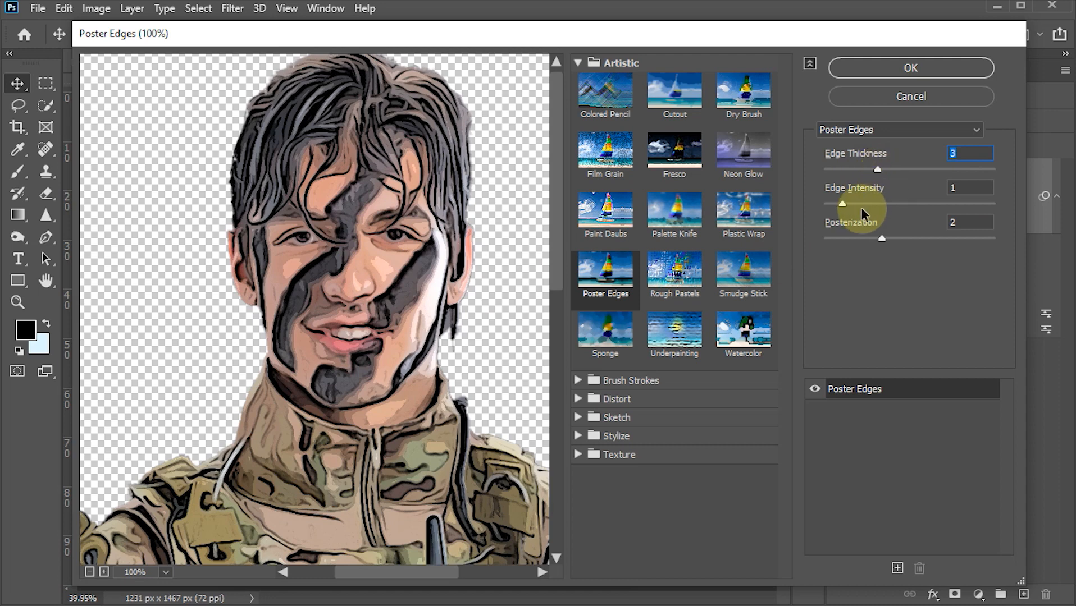
{"action": "left_click_drag", "start_coordinate": [844, 205], "coordinate": [889, 204]}
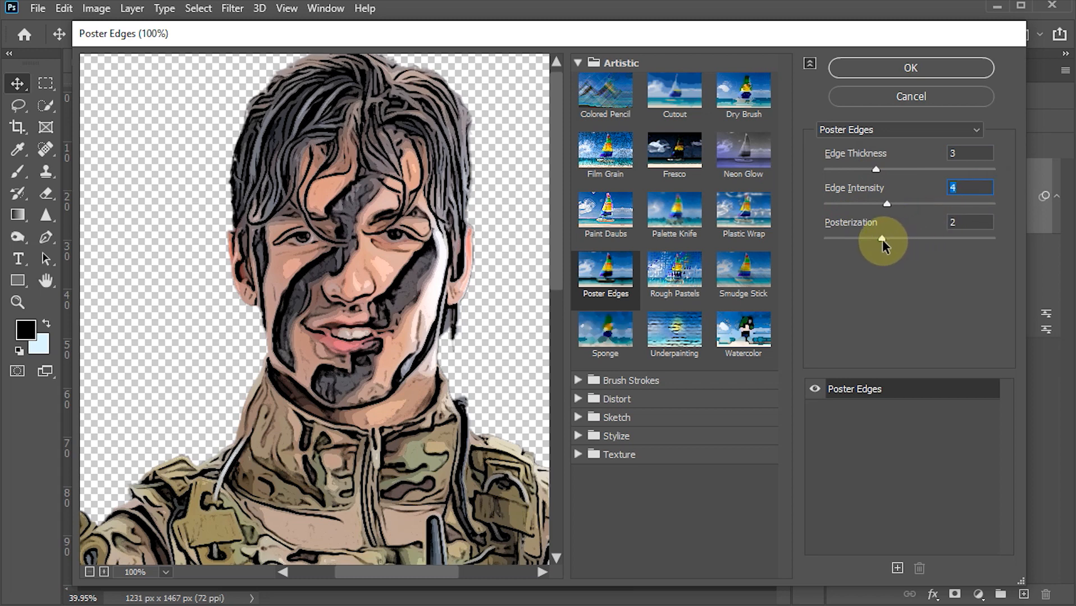
{"action": "left_click_drag", "start_coordinate": [882, 240], "coordinate": [914, 240]}
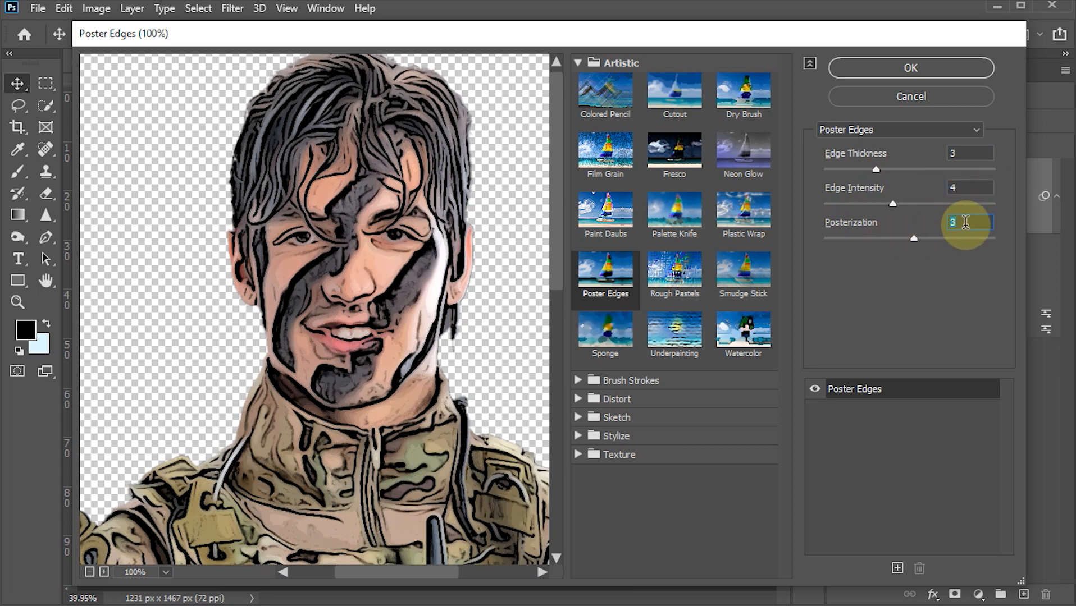
{"action": "left_click", "coordinate": [874, 277]}
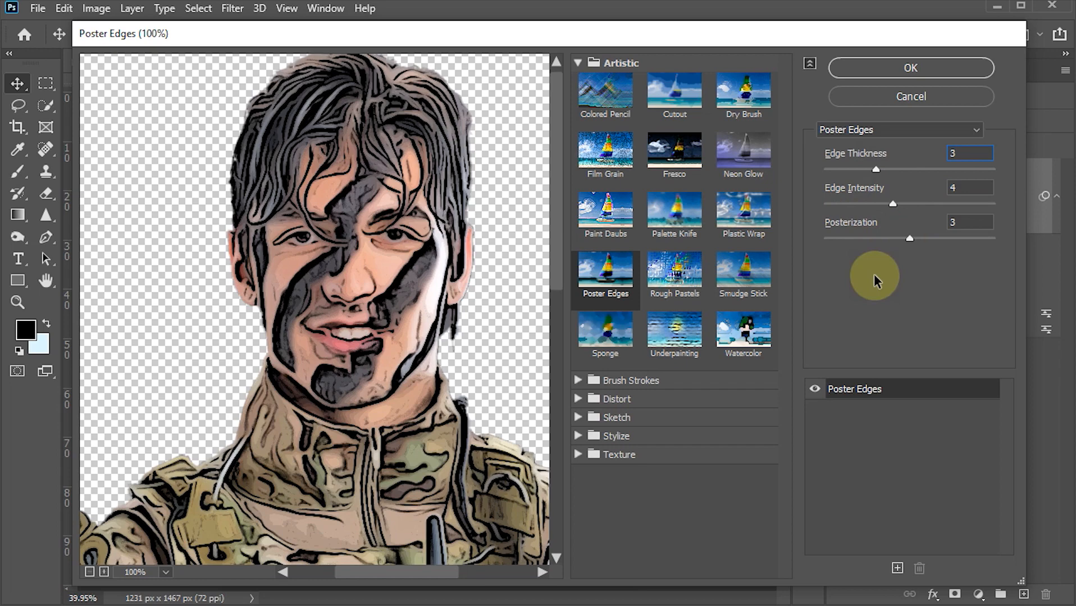
{"action": "left_click", "coordinate": [887, 70]}
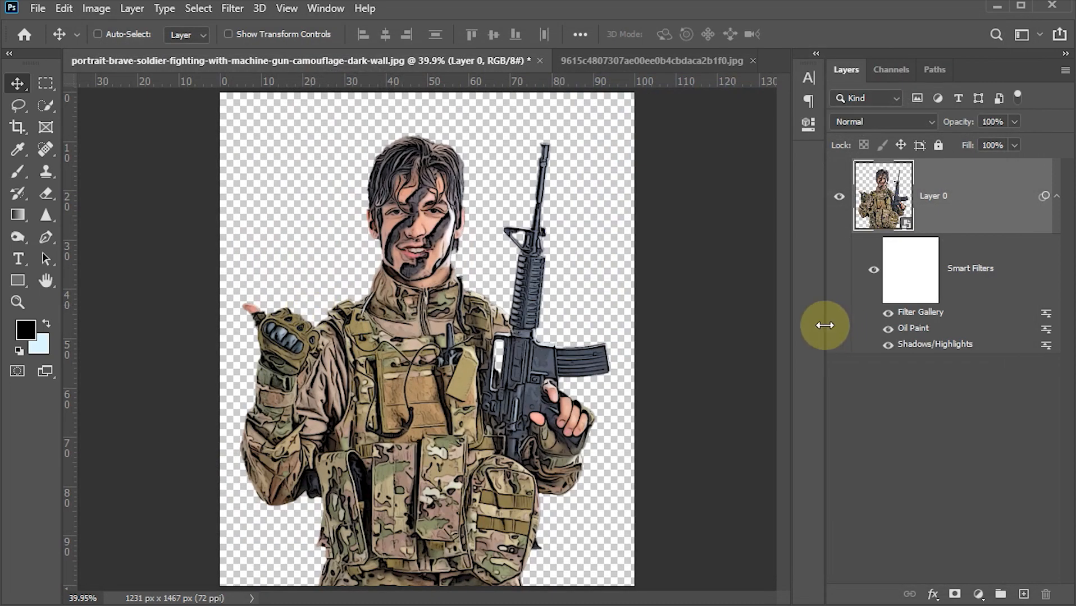
Step: Set the blending opacity of the soldier layer's Poster Edges smart filter to 60%
{"action": "double_click", "coordinate": [1046, 314]}
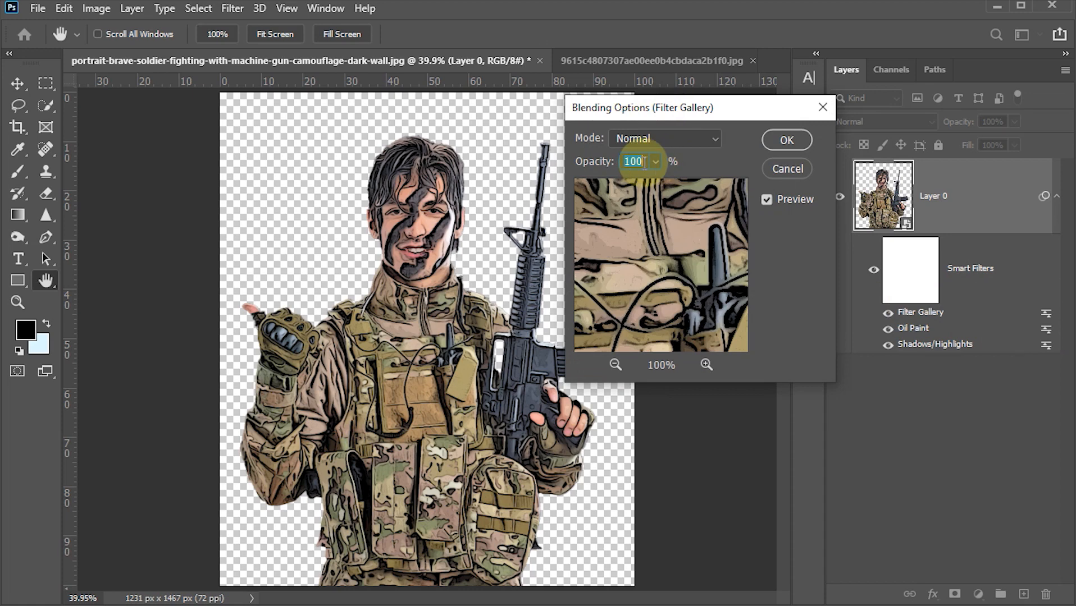
{"action": "type", "text": "60"}
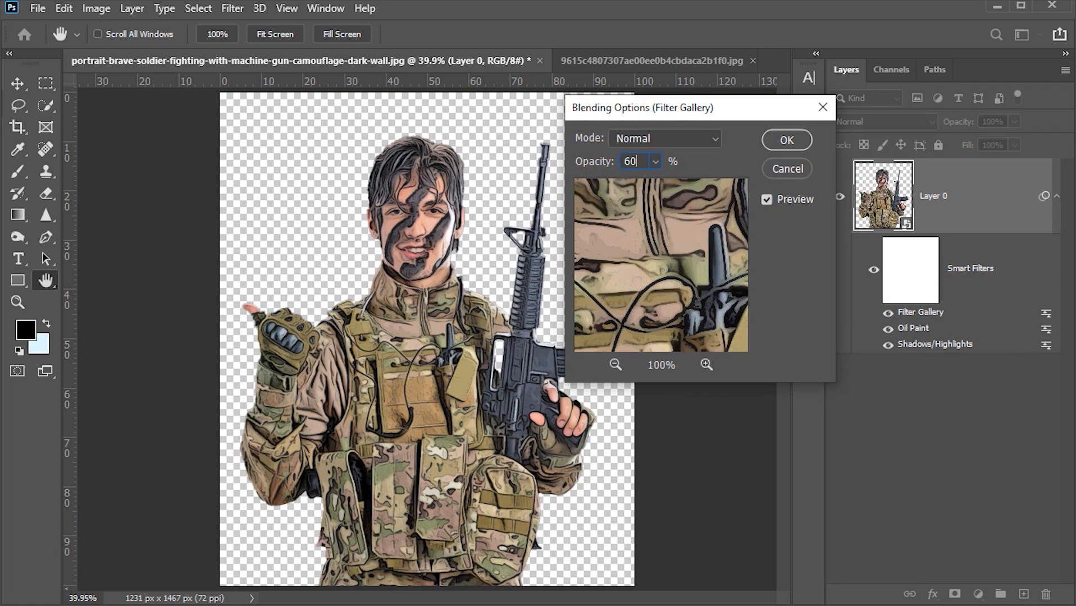
{"action": "key", "text": "Return"}
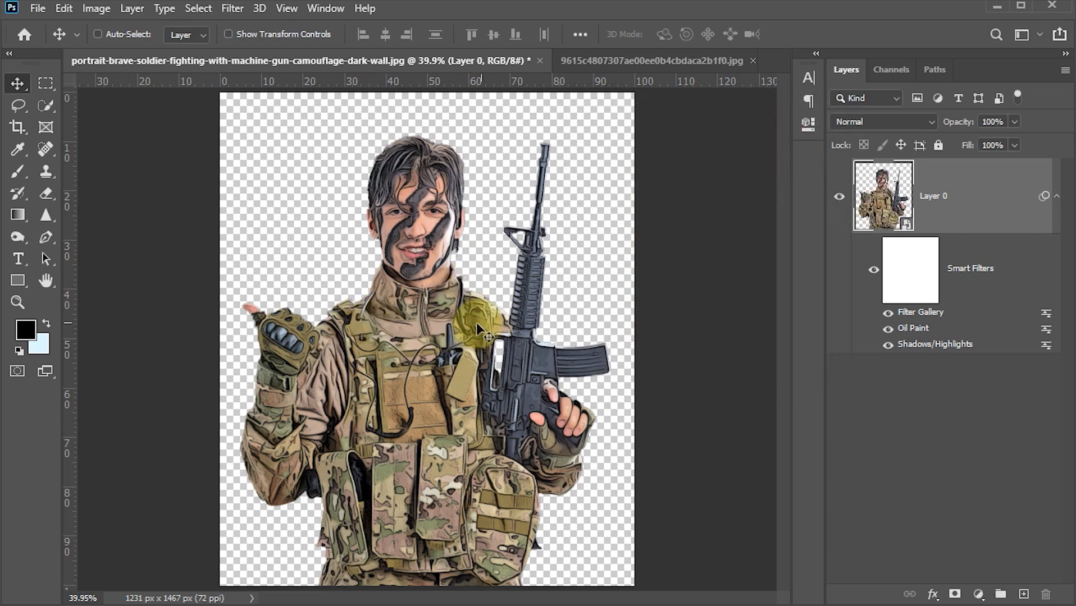
Step: Apply a Reduce Noise filter to the soldier layer with strength 7 and all detail and colour noise values at 0%
{"action": "left_click", "coordinate": [226, 14]}
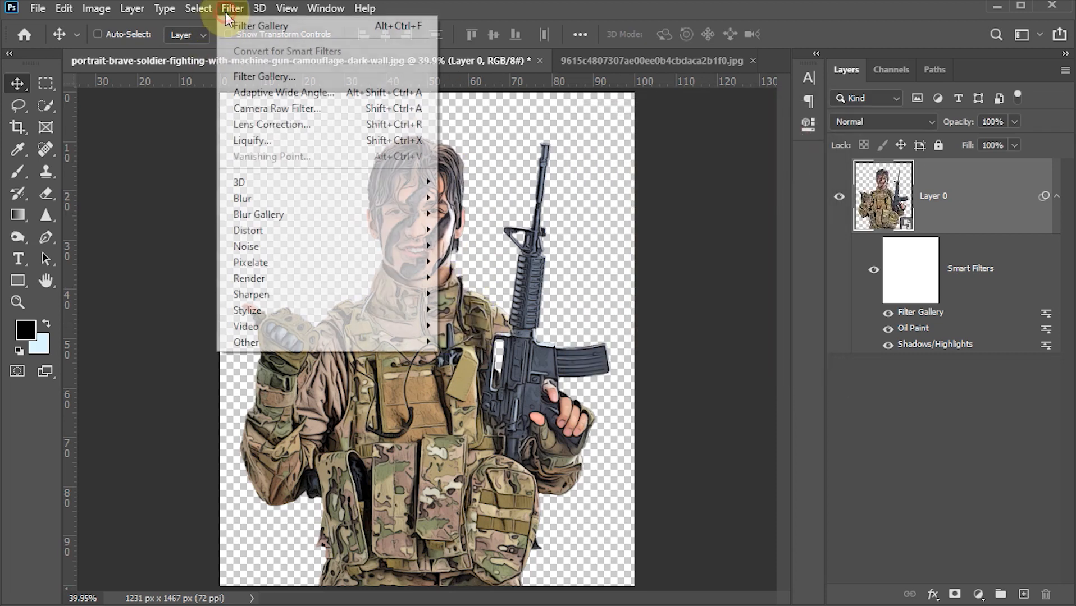
{"action": "mouse_move", "coordinate": [277, 255]}
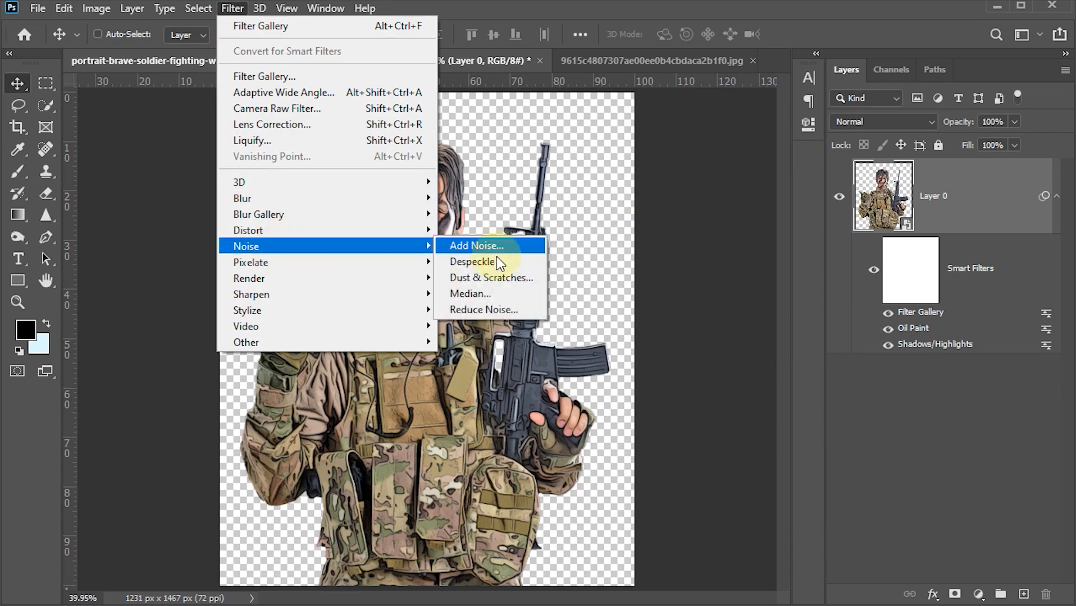
{"action": "left_click", "coordinate": [489, 312]}
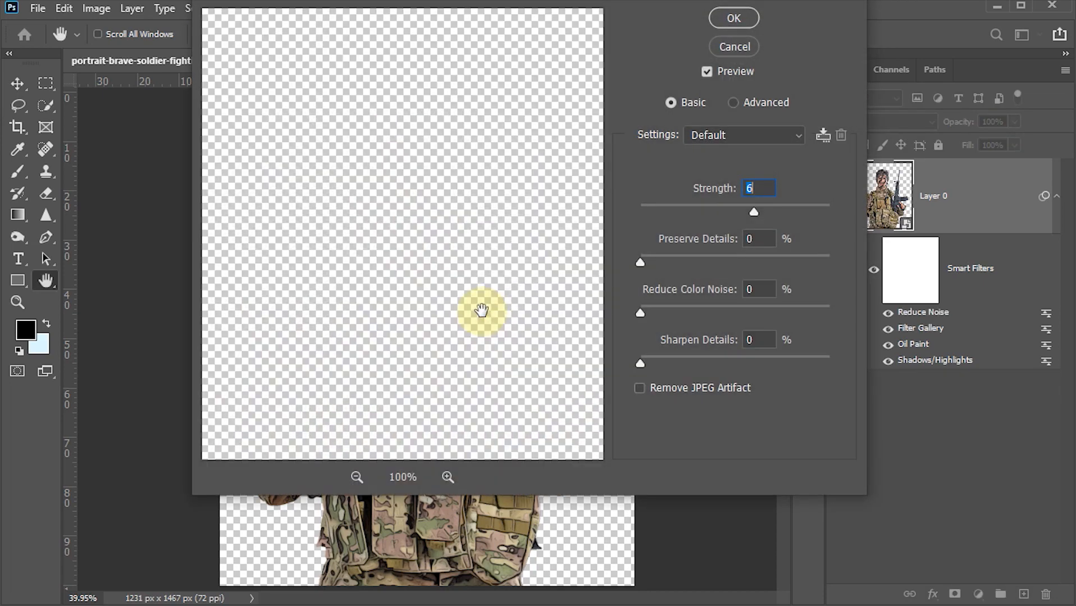
{"action": "left_click_drag", "start_coordinate": [468, 174], "coordinate": [476, 308]}
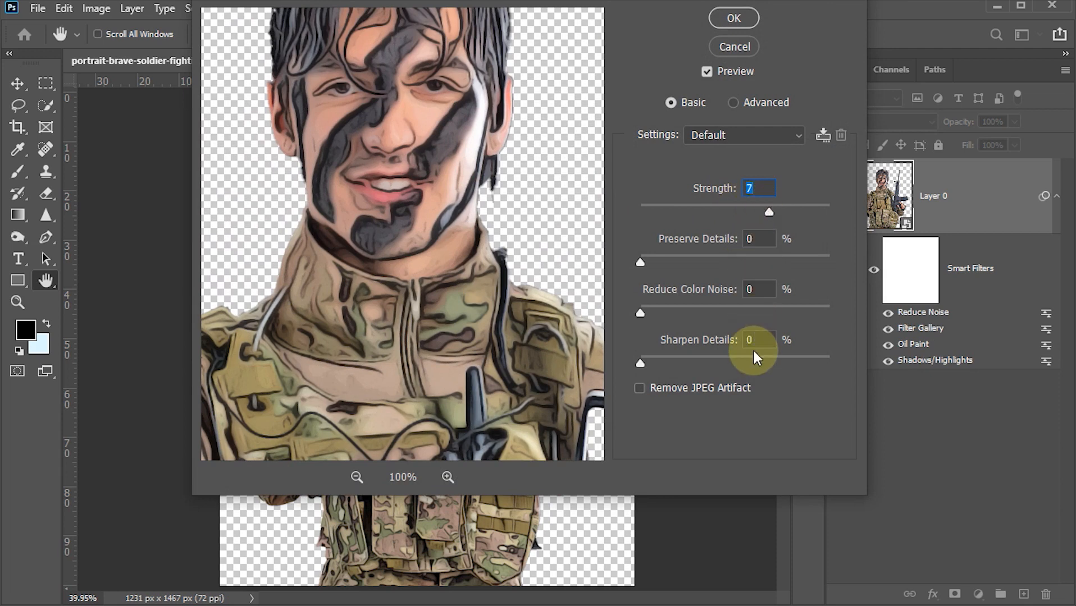
{"action": "left_click", "coordinate": [734, 18]}
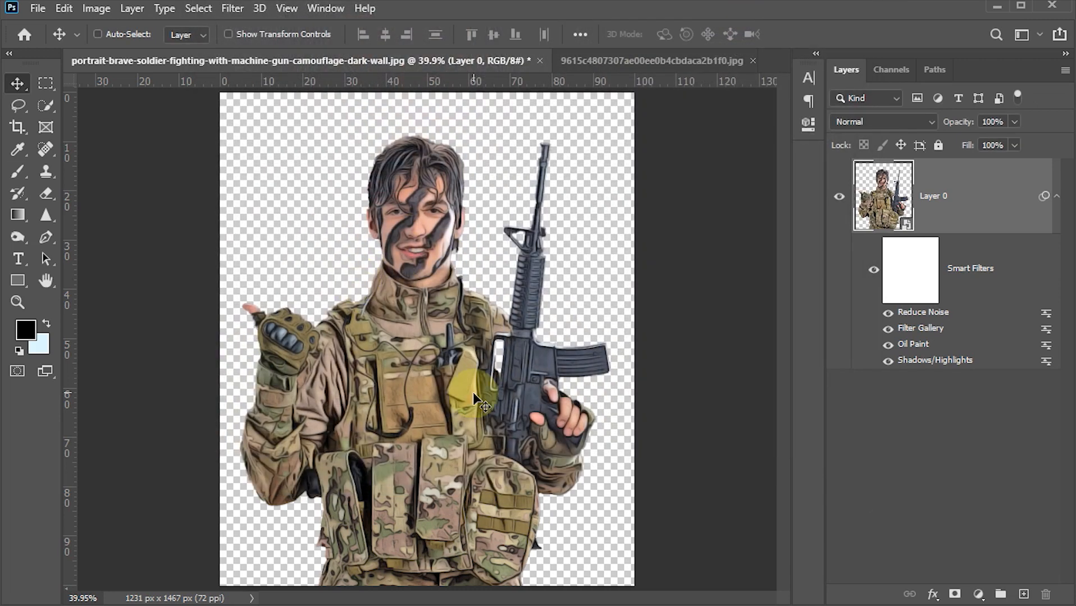
Step: Sharpen the soldier layer with an Unsharp Mask of amount 75%, radius 4.0 pixels and threshold 0
{"action": "left_click", "coordinate": [227, 9]}
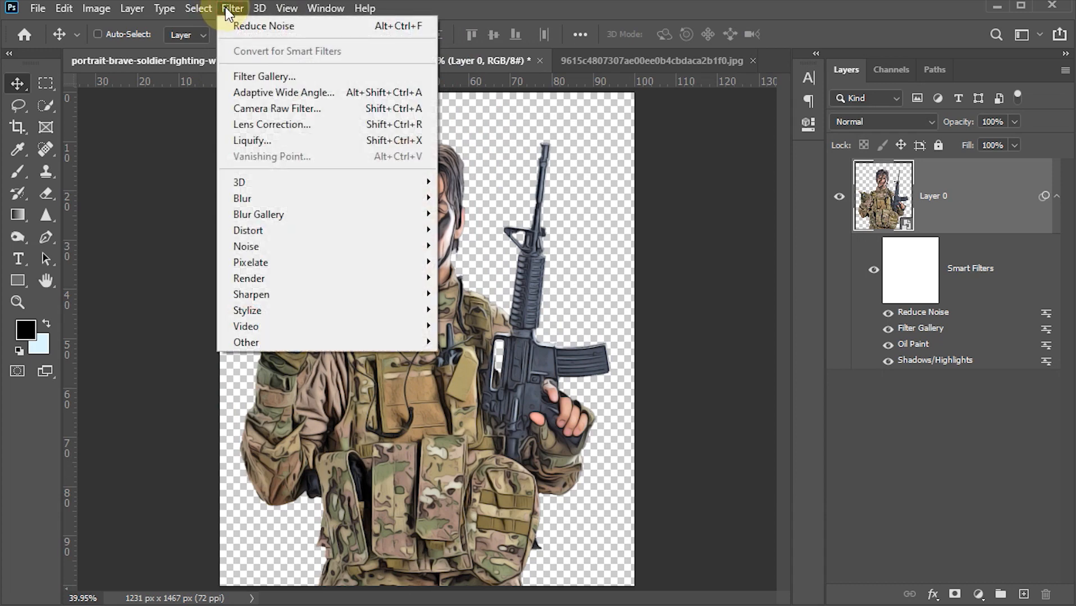
{"action": "mouse_move", "coordinate": [266, 293]}
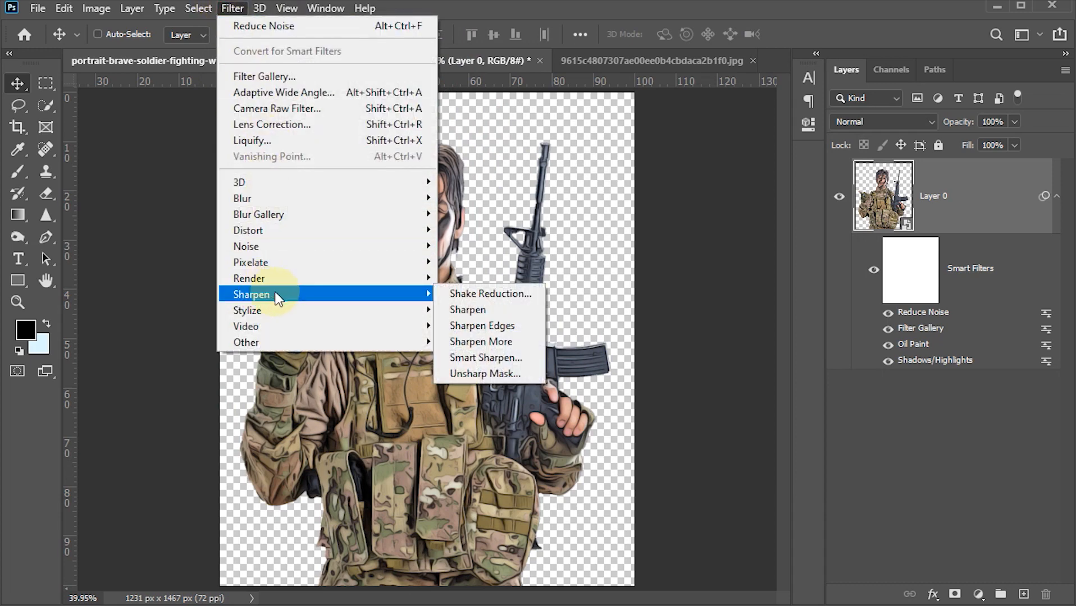
{"action": "left_click", "coordinate": [492, 371]}
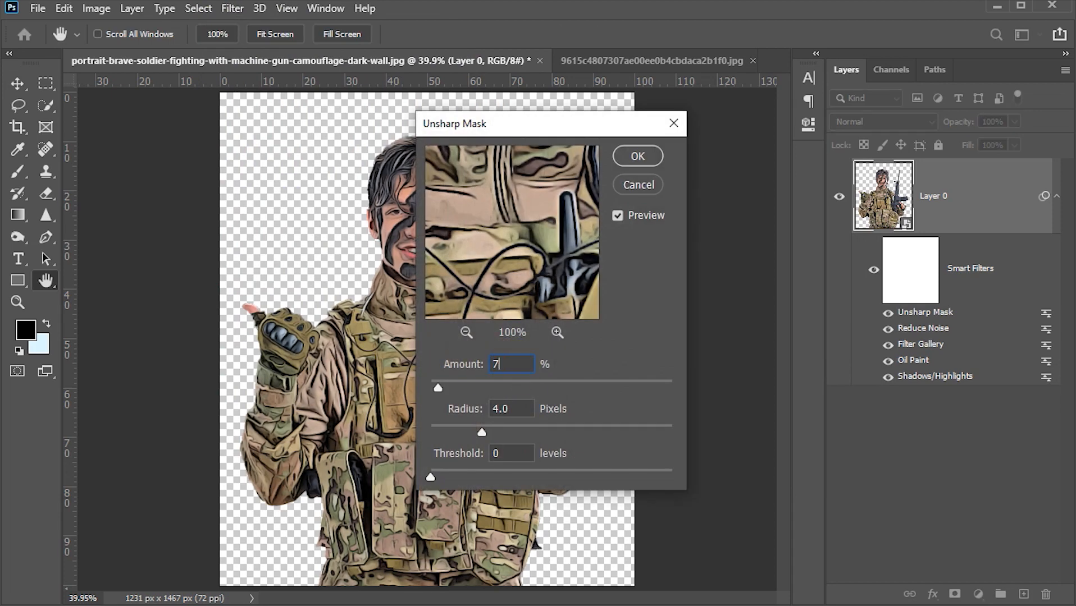
{"action": "type", "text": "75"}
{"action": "left_click", "coordinate": [499, 412]}
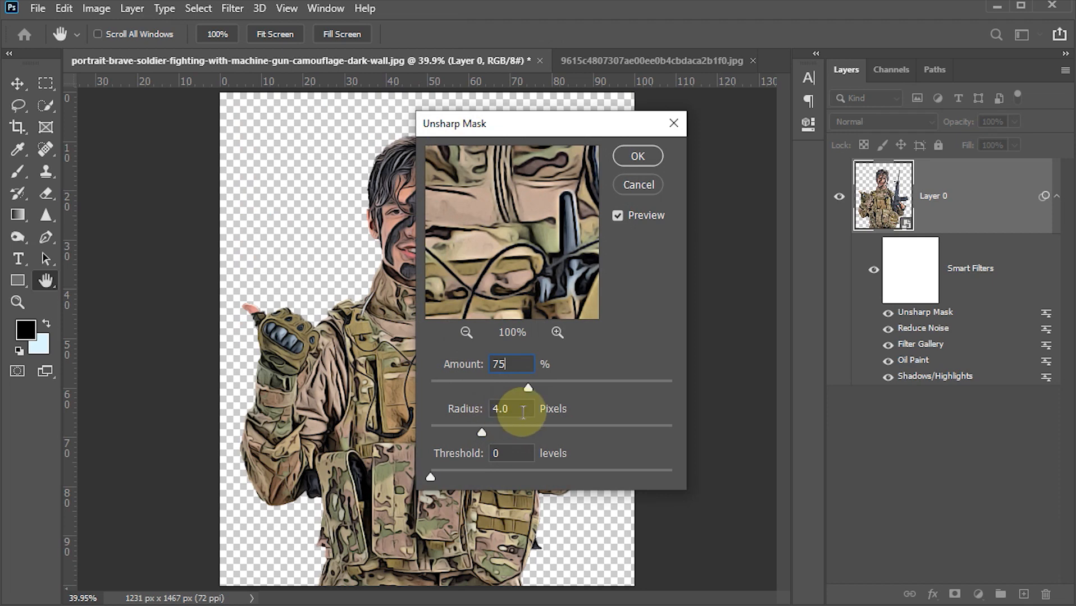
{"action": "left_click", "coordinate": [502, 452]}
{"action": "left_click_drag", "start_coordinate": [510, 185], "coordinate": [521, 243]}
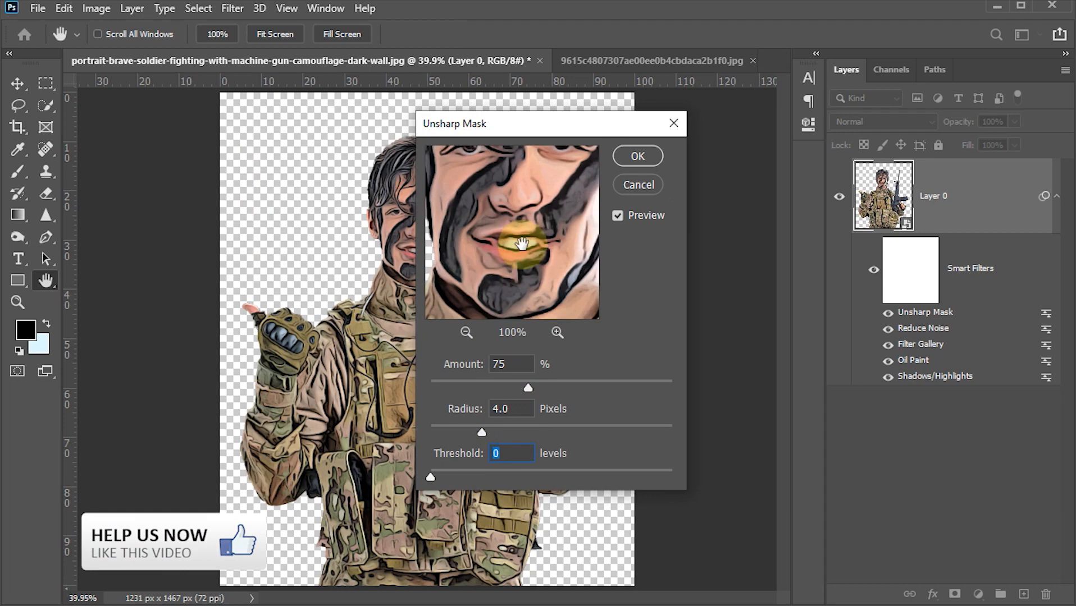
{"action": "left_click", "coordinate": [634, 154]}
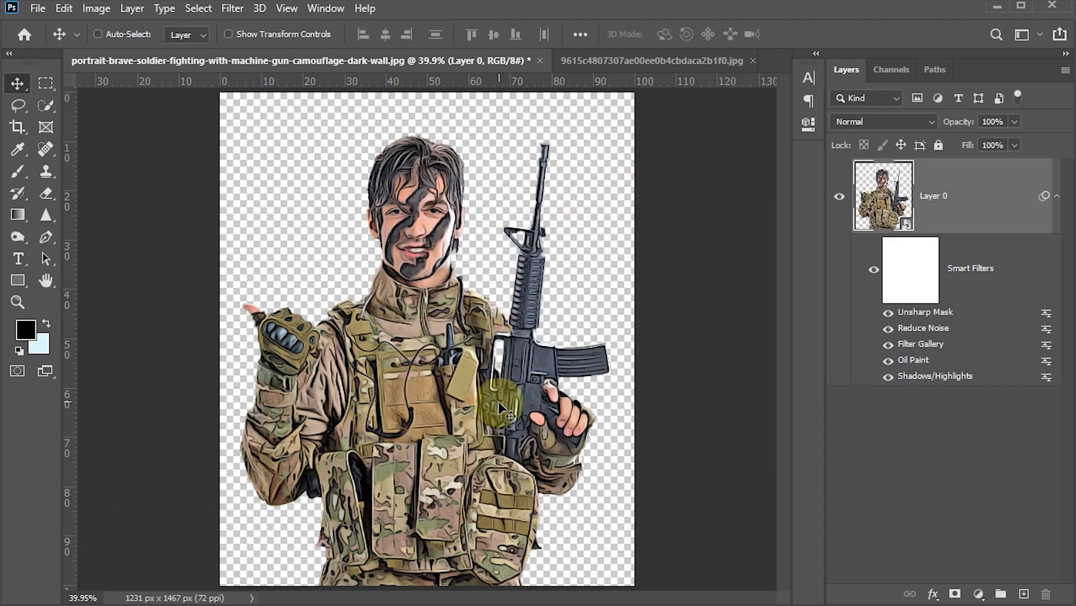
Step: Apply a Smart Blur to the soldier layer with radius 3.5, threshold 25.0, low quality and normal mode
{"action": "left_click", "coordinate": [227, 8]}
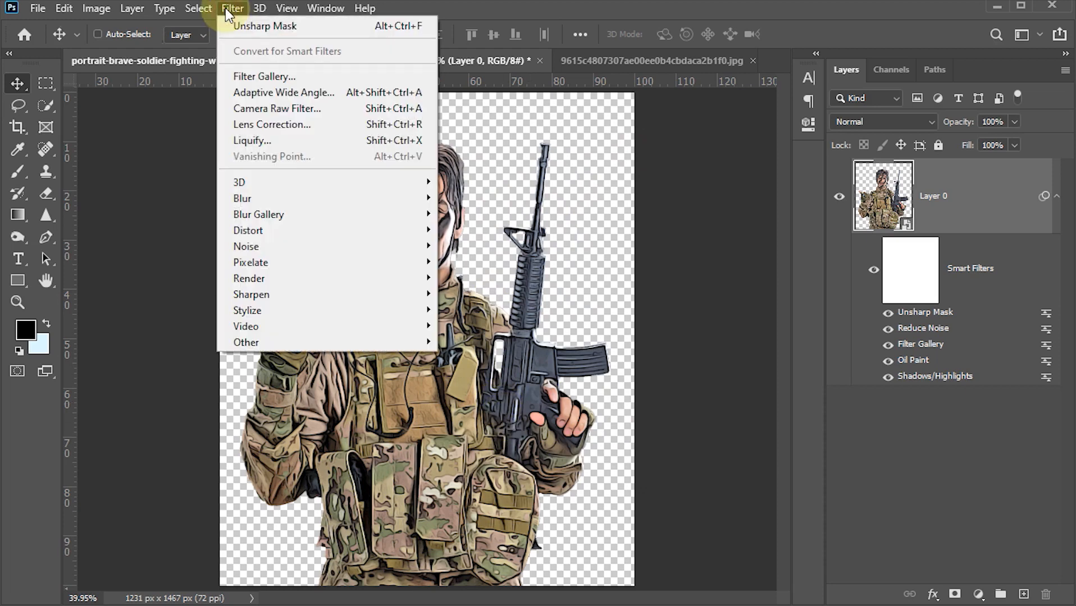
{"action": "mouse_move", "coordinate": [281, 204]}
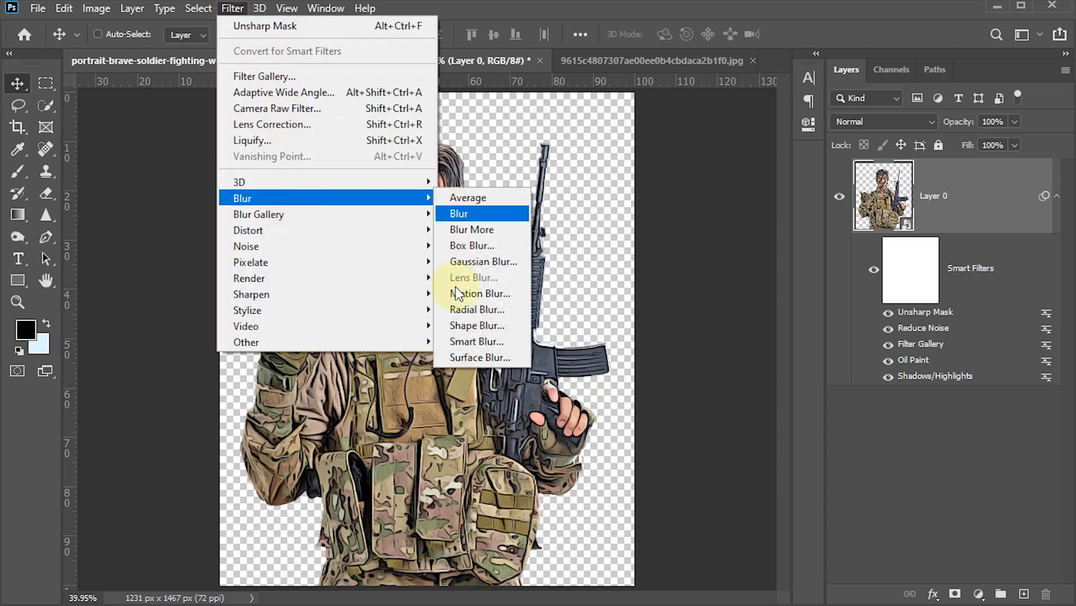
{"action": "left_click", "coordinate": [461, 342]}
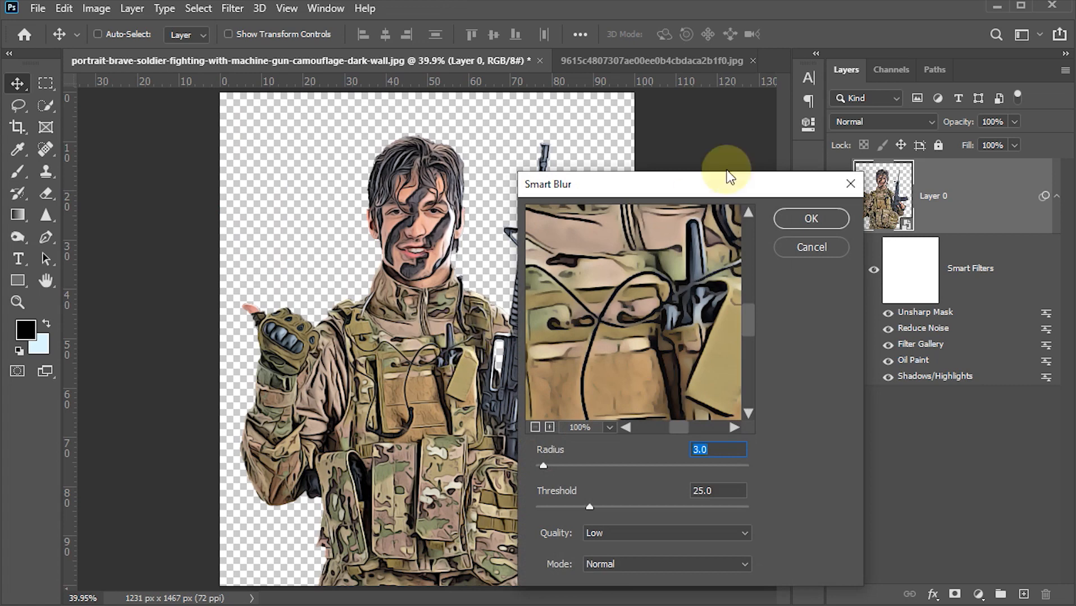
{"action": "left_click_drag", "start_coordinate": [720, 189], "coordinate": [662, 99]}
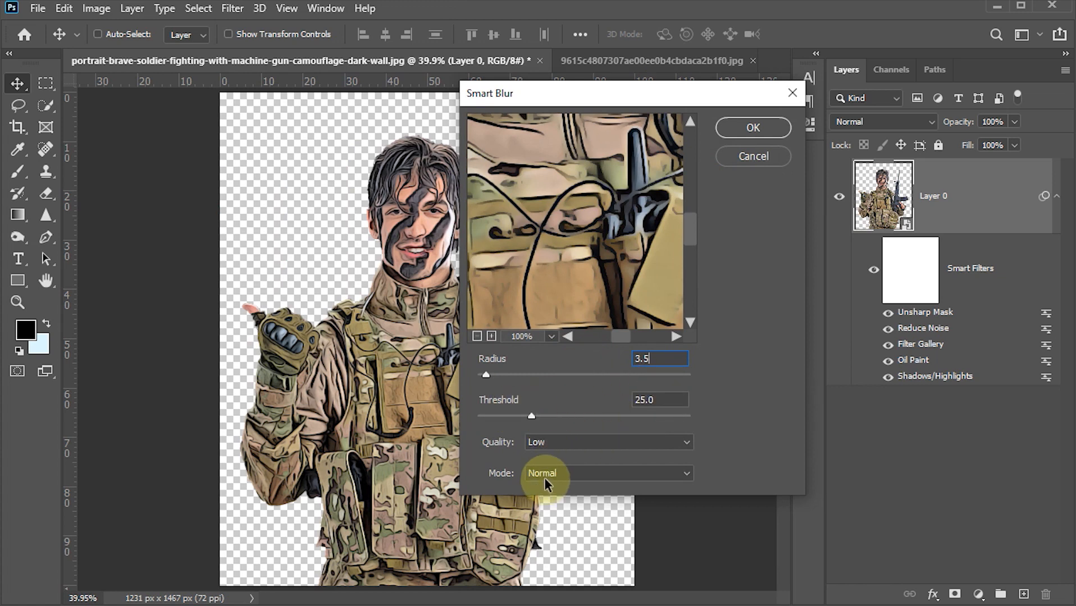
{"action": "left_click", "coordinate": [753, 128]}
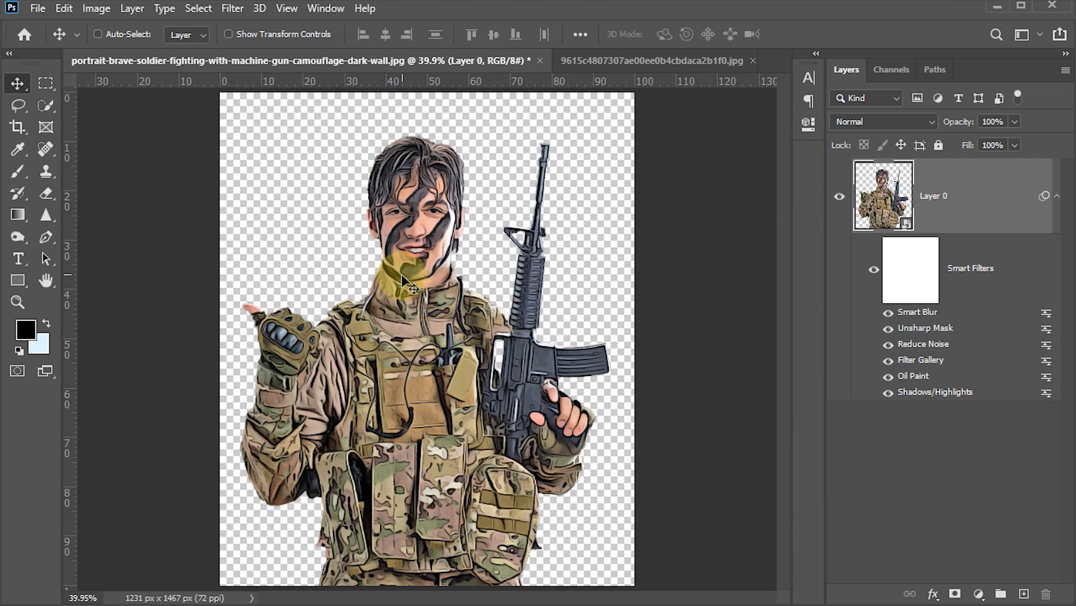
Step: Choose the artistic Cutout effect in the Filter Gallery for the soldier layer and centre the face in its preview
{"action": "left_click", "coordinate": [228, 9]}
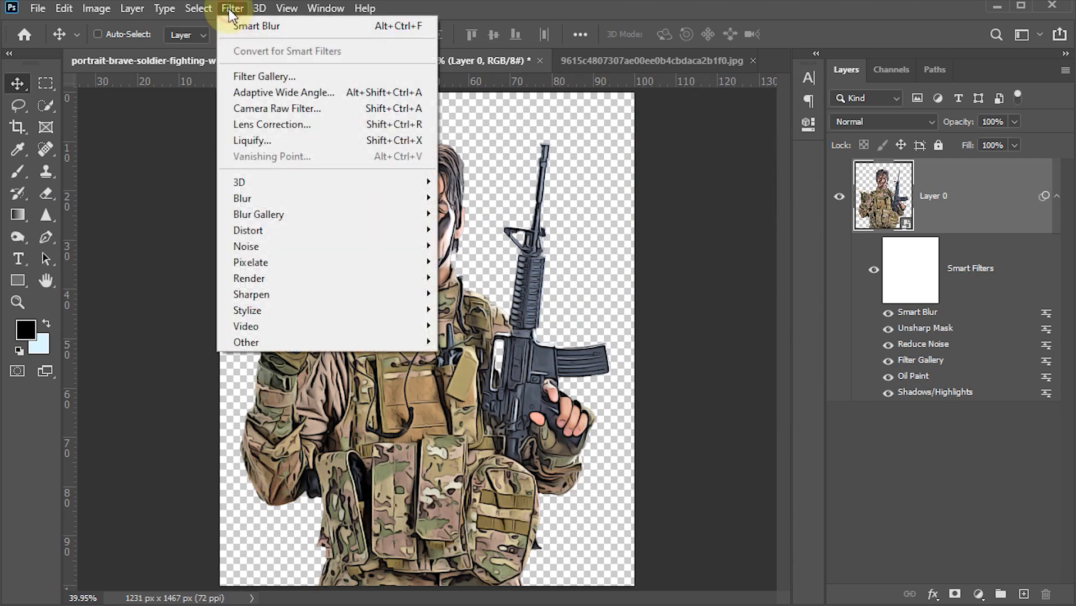
{"action": "left_click", "coordinate": [255, 74]}
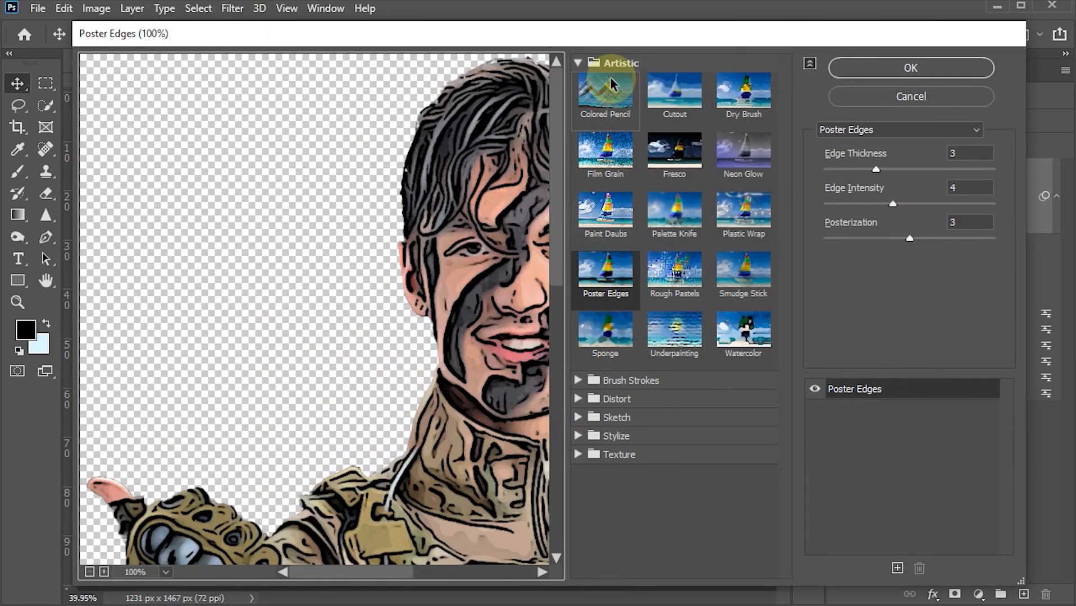
{"action": "left_click", "coordinate": [578, 64]}
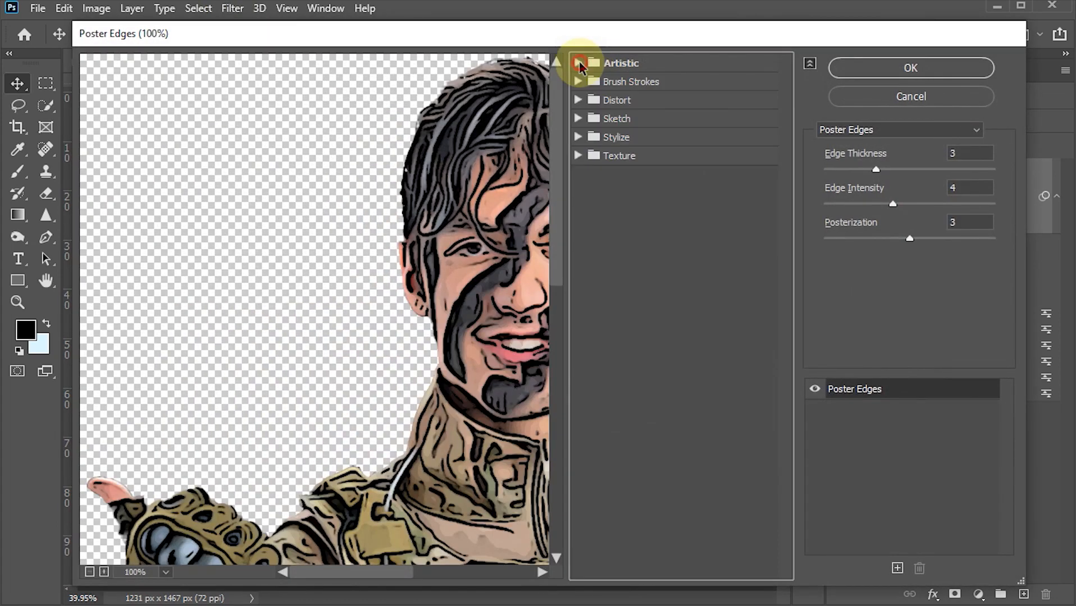
{"action": "left_click", "coordinate": [578, 63]}
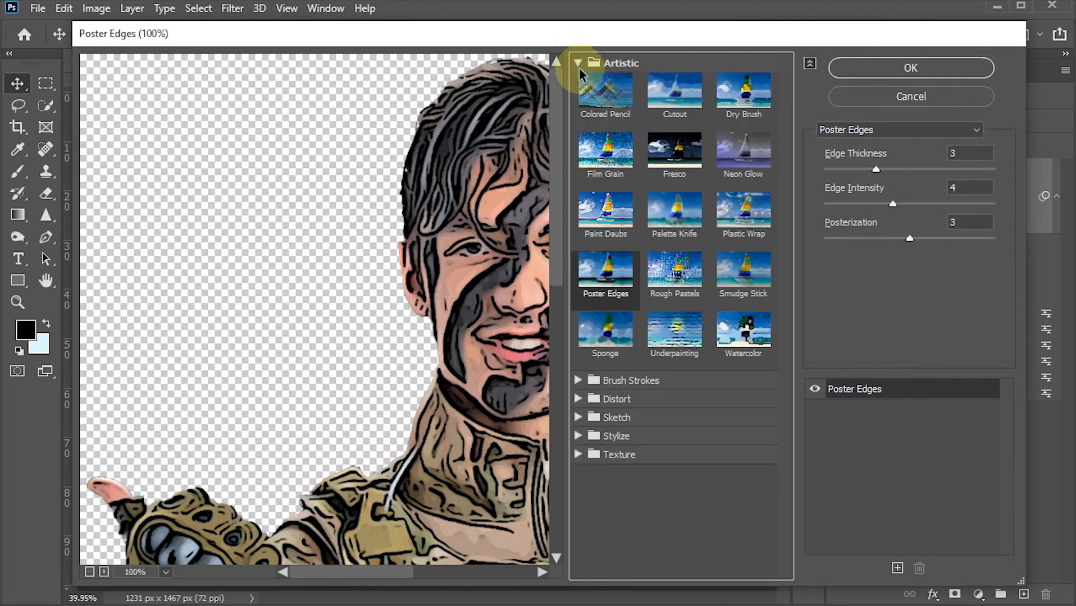
{"action": "left_click", "coordinate": [680, 101]}
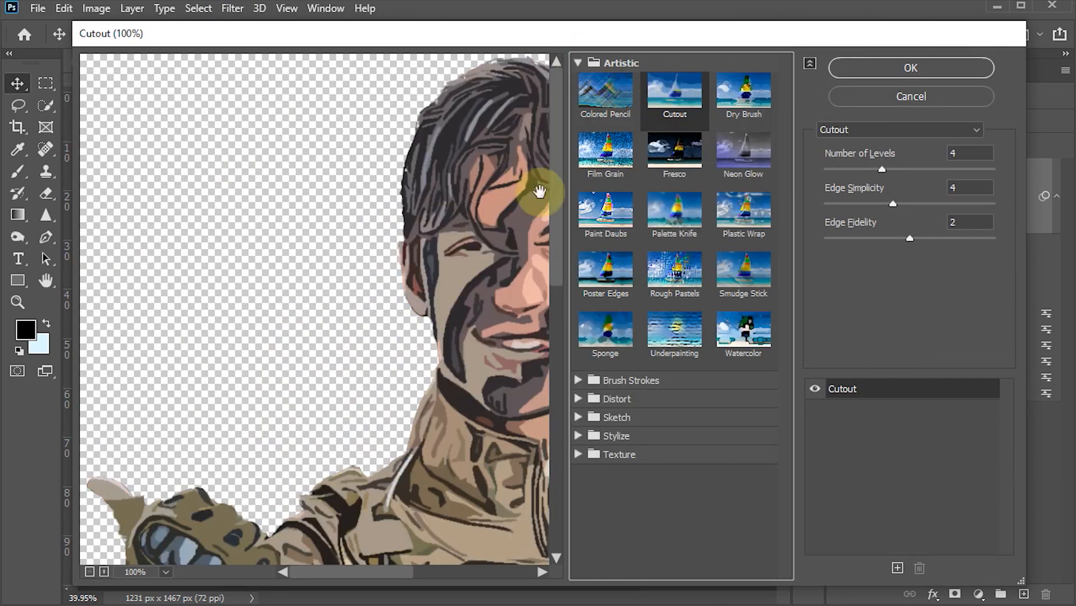
{"action": "left_click_drag", "start_coordinate": [493, 247], "coordinate": [288, 243]}
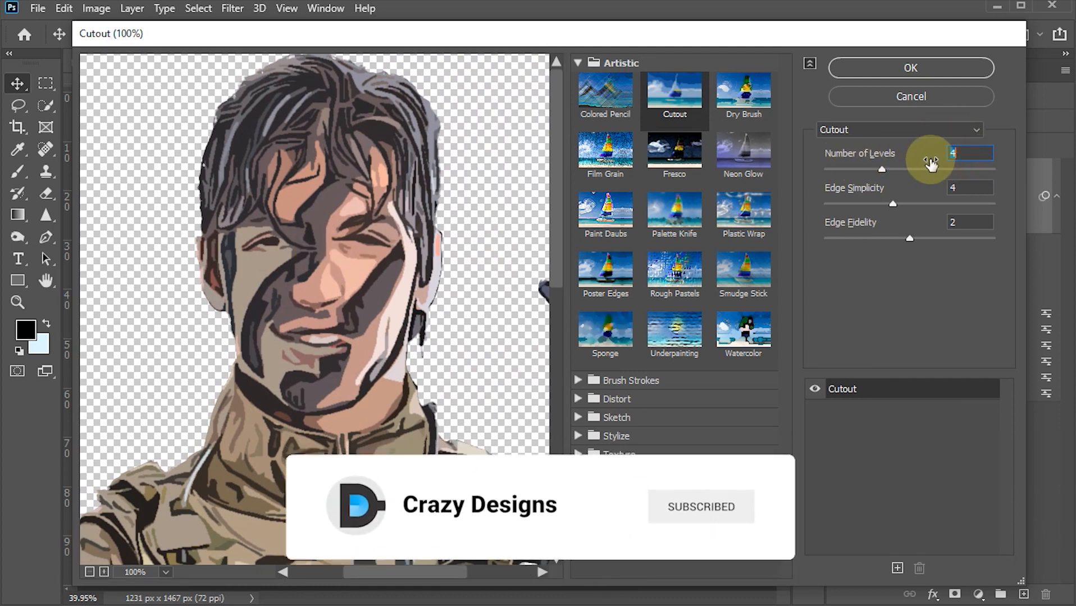
Step: Set Cutout to 5 levels, lower its edge simplicity, raise its edge fidelity, and apply the effect
{"action": "left_click", "coordinate": [897, 169]}
{"action": "mouse_move", "coordinate": [927, 176]}
{"action": "left_mouse_down"}
{"action": "mouse_move", "coordinate": [973, 177]}
{"action": "mouse_move", "coordinate": [857, 173]}
{"action": "mouse_move", "coordinate": [923, 176]}
{"action": "mouse_move", "coordinate": [914, 176]}
{"action": "left_mouse_up"}
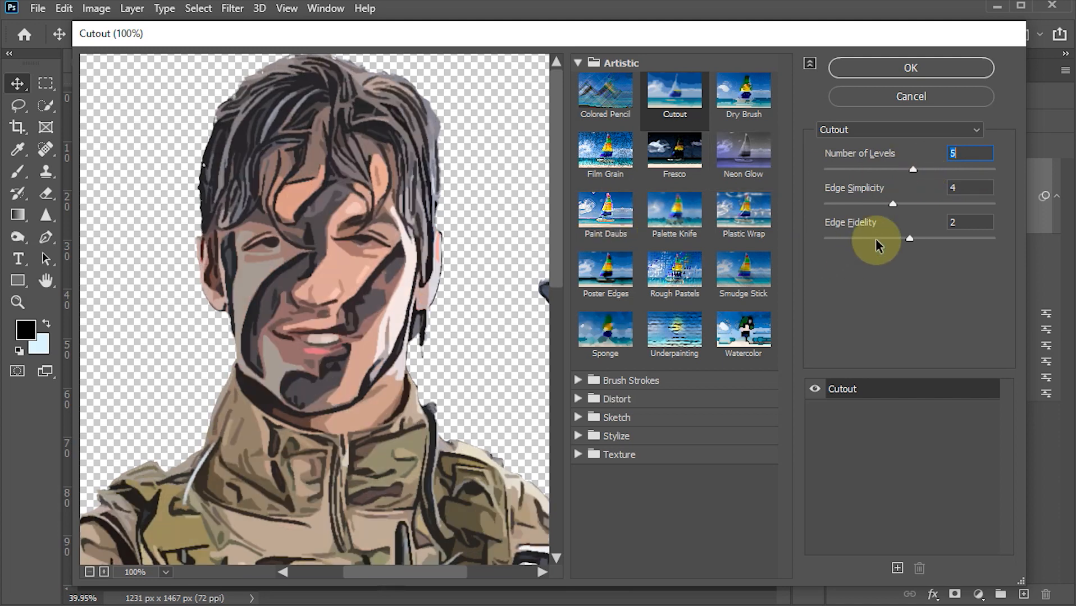
{"action": "mouse_move", "coordinate": [894, 204]}
{"action": "left_mouse_down"}
{"action": "mouse_move", "coordinate": [907, 205]}
{"action": "mouse_move", "coordinate": [876, 206]}
{"action": "left_mouse_up"}
{"action": "left_click_drag", "start_coordinate": [913, 241], "coordinate": [956, 240]}
{"action": "left_click", "coordinate": [927, 75]}
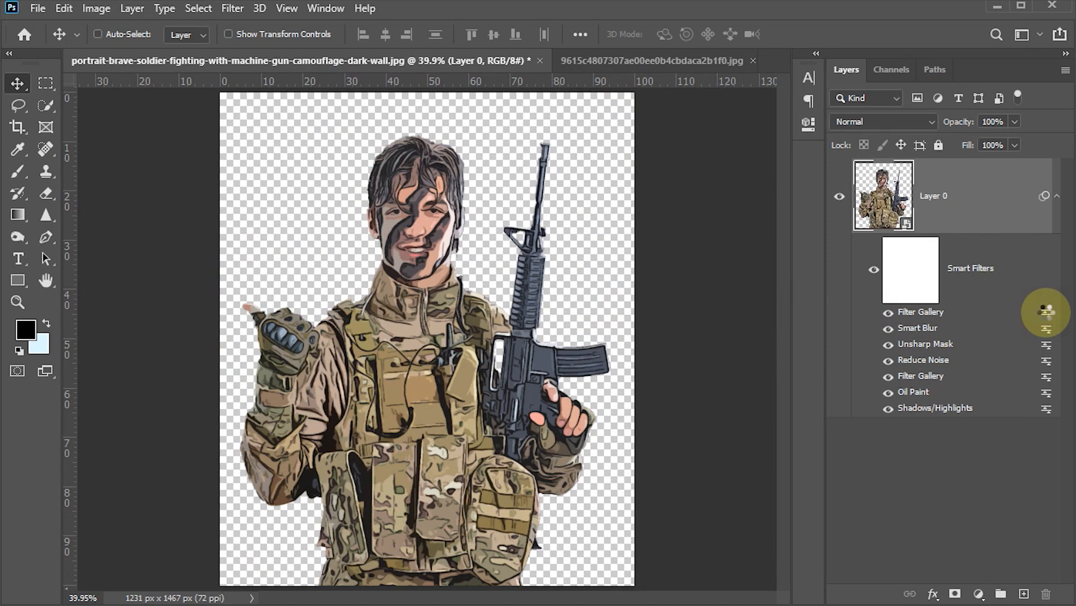
Step: Blend the Cutout smart filter in Soft Light mode at 60% opacity
{"action": "double_click", "coordinate": [1045, 312]}
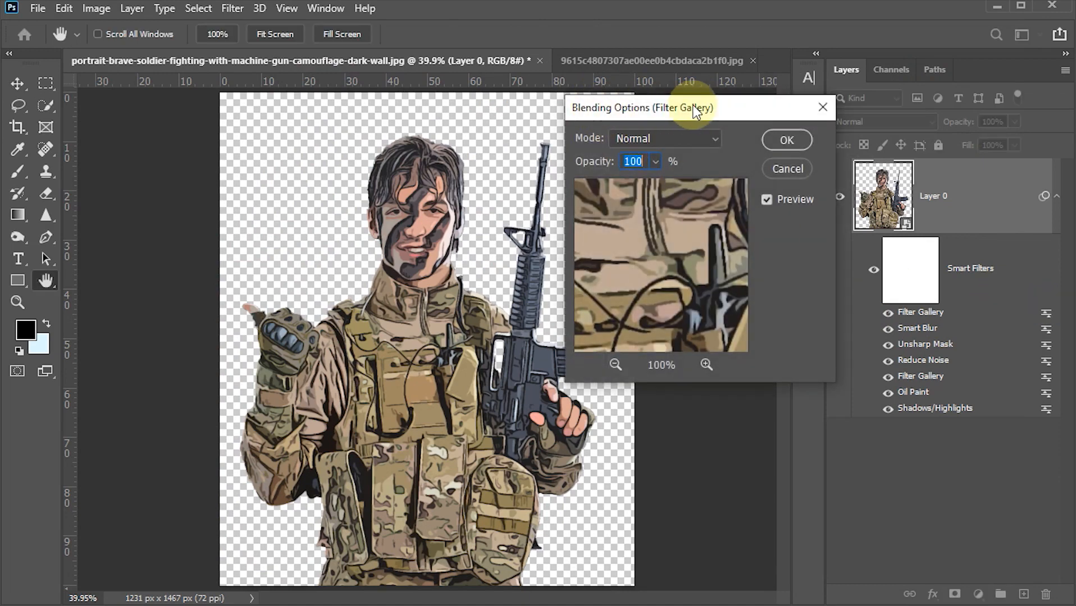
{"action": "left_click", "coordinate": [710, 138]}
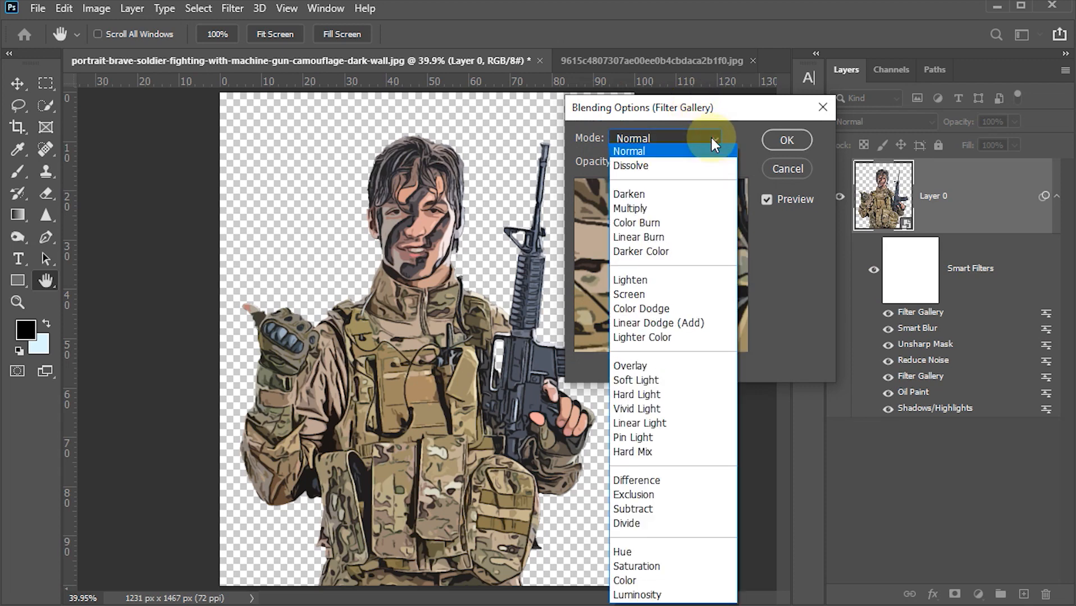
{"action": "left_click", "coordinate": [646, 380]}
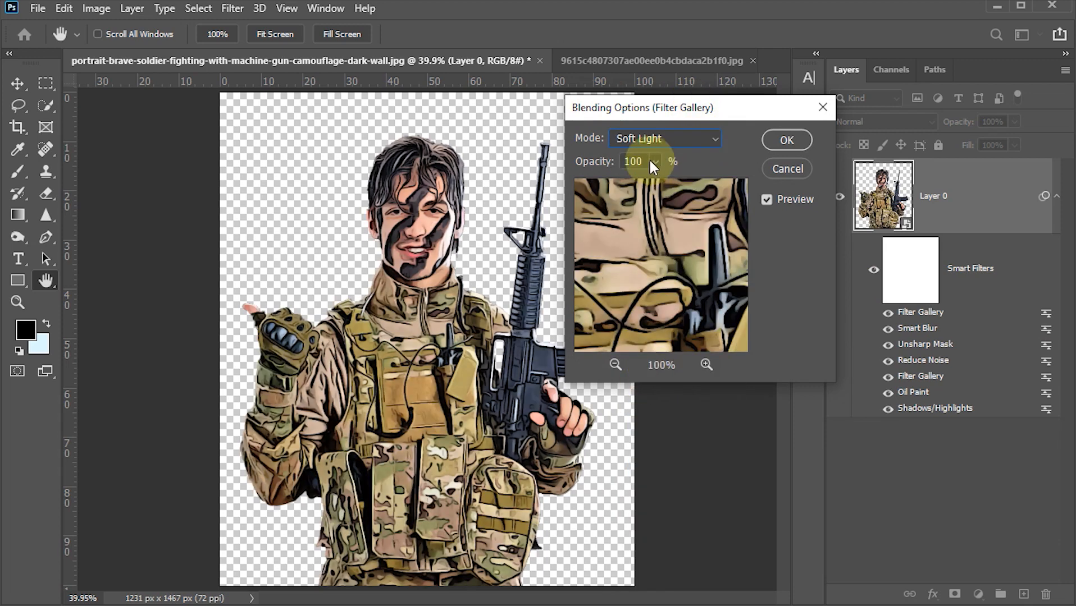
{"action": "left_click", "coordinate": [609, 167]}
{"action": "type", "text": "60"}
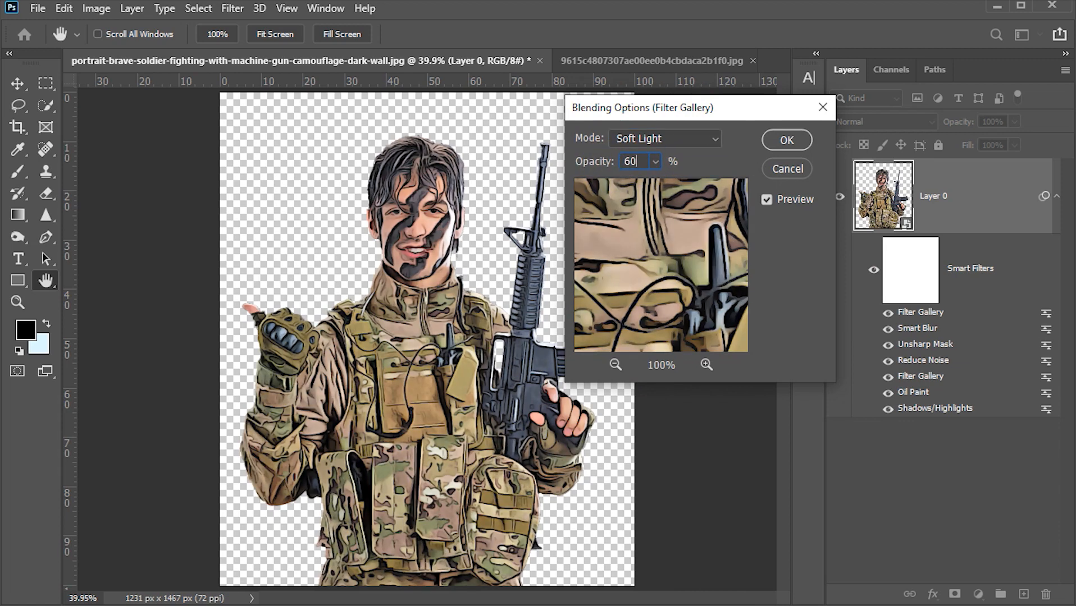
{"action": "left_click", "coordinate": [785, 140]}
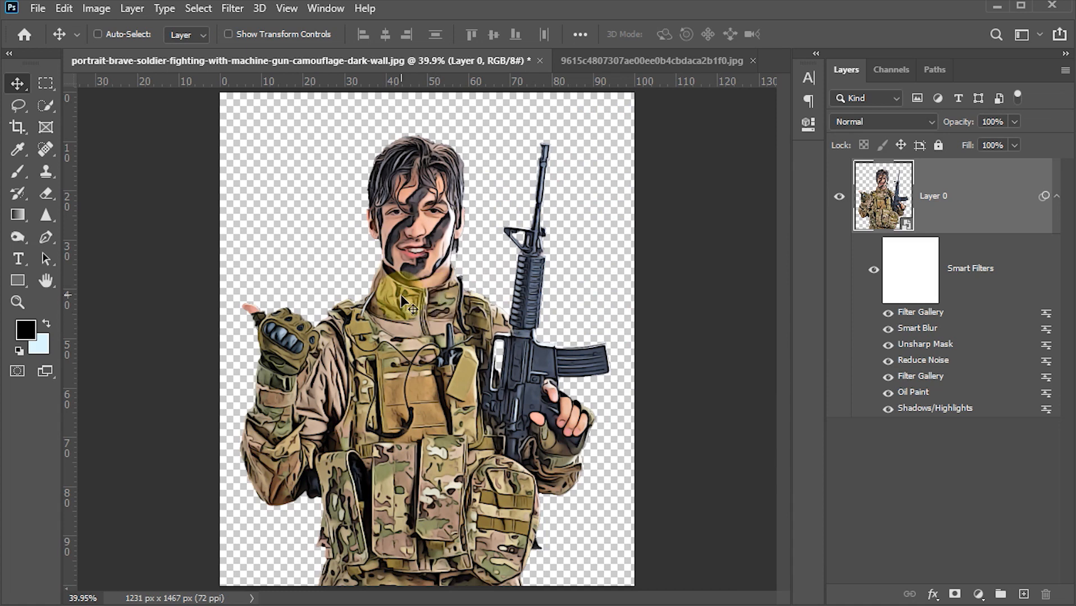
Step: Copy the filtered soldier layer into the sunset street background document
{"action": "left_click", "coordinate": [680, 54]}
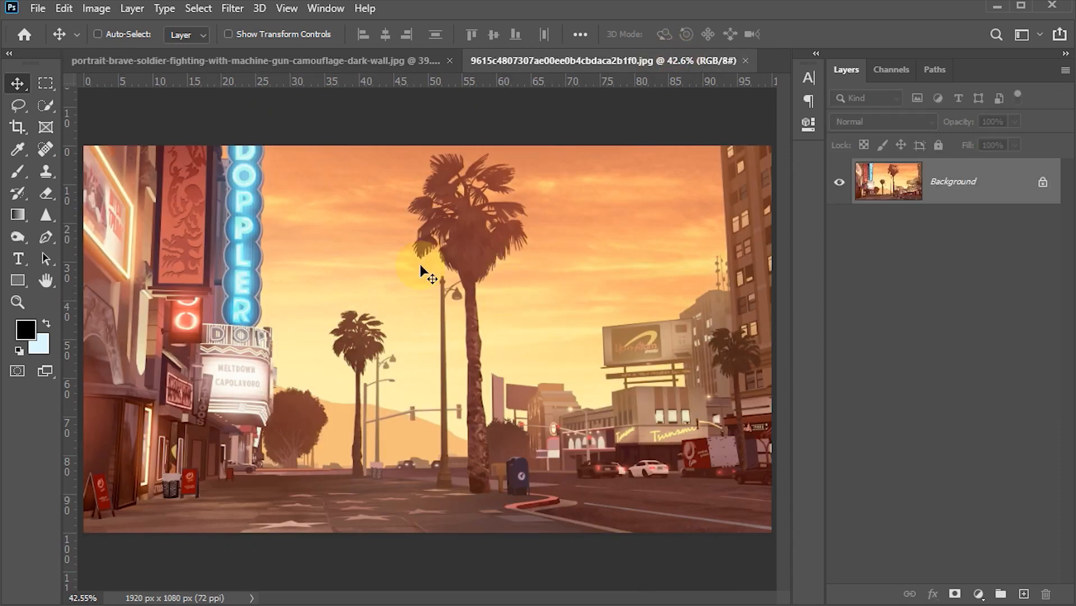
{"action": "left_click", "coordinate": [298, 63]}
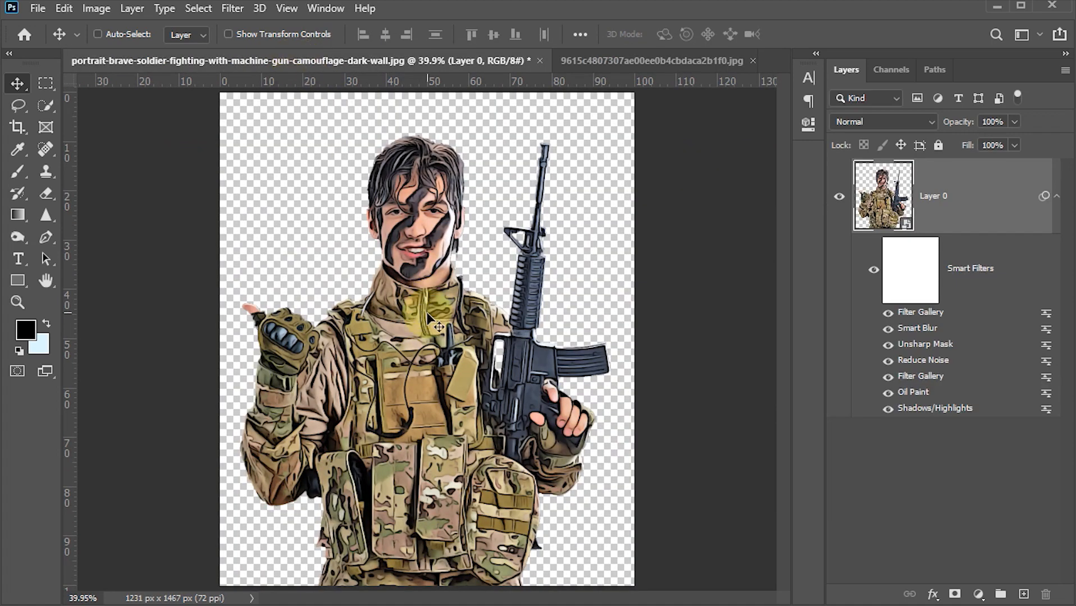
{"action": "left_click_drag", "start_coordinate": [420, 432], "coordinate": [329, 335]}
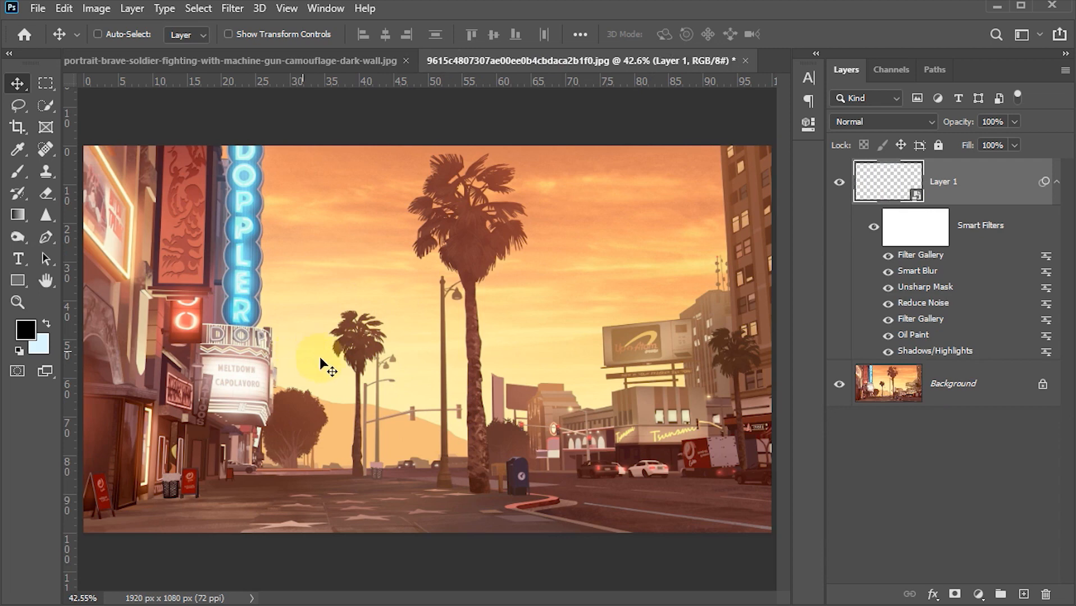
Step: Scale the soldier layer down to 74.18% and place it on the sidewalk, left of the image centre
{"action": "key", "text": "ctrl+t"}
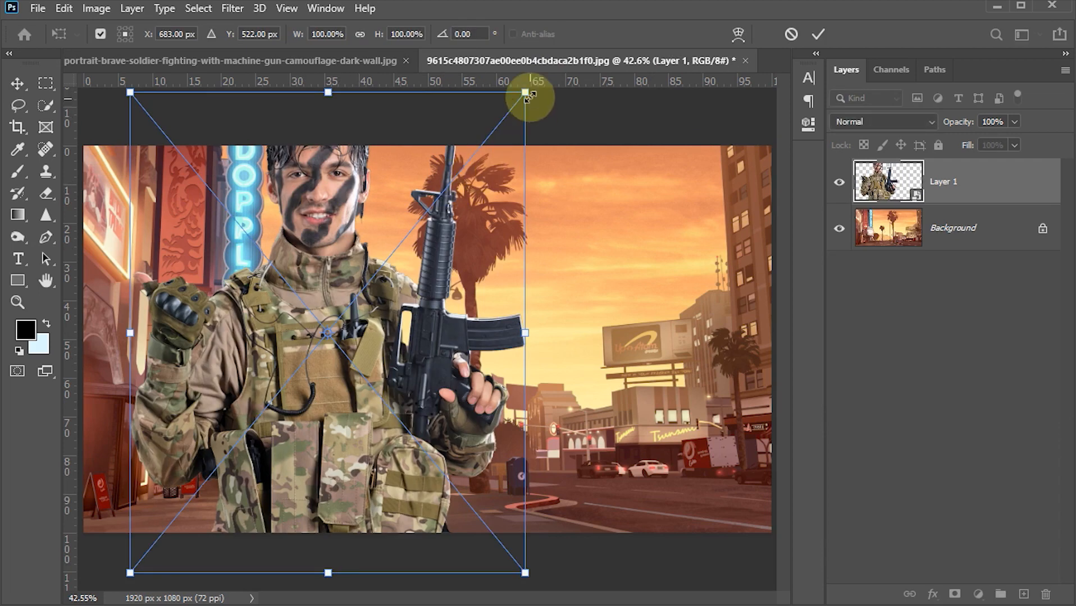
{"action": "left_click_drag", "start_coordinate": [526, 93], "coordinate": [456, 168]}
{"action": "left_click_drag", "start_coordinate": [410, 324], "coordinate": [416, 305]}
{"action": "left_click_drag", "start_coordinate": [471, 147], "coordinate": [441, 185]}
{"action": "left_click_drag", "start_coordinate": [389, 269], "coordinate": [435, 298]}
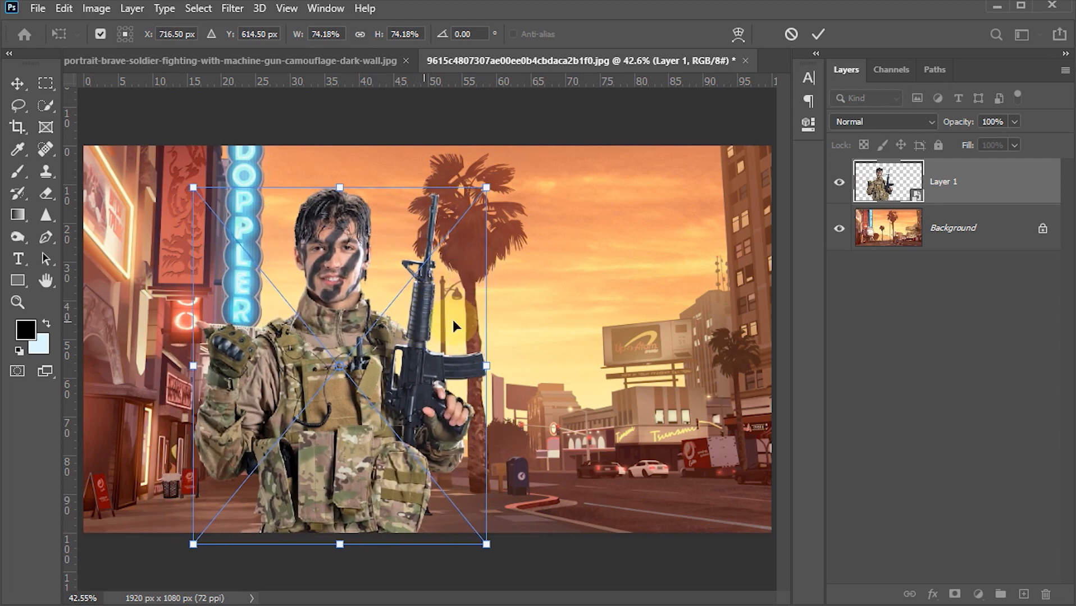
{"action": "left_click", "coordinate": [818, 34]}
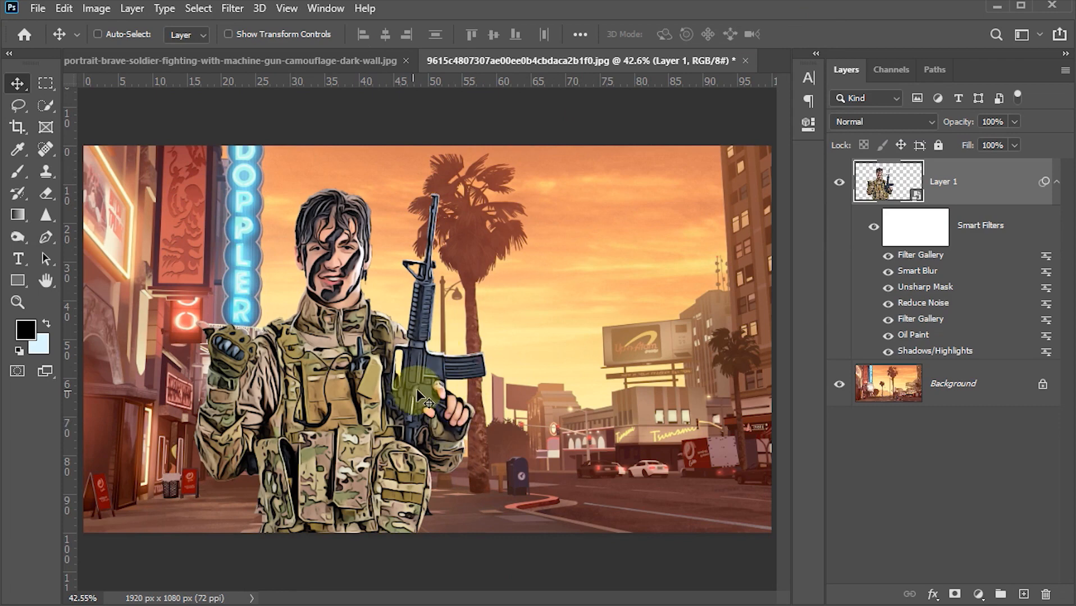
Step: Convert the soldier layer to a smart object and add a 4 px outside stroke in colour 0d0208 at 100% opacity
{"action": "right_click", "coordinate": [1014, 185]}
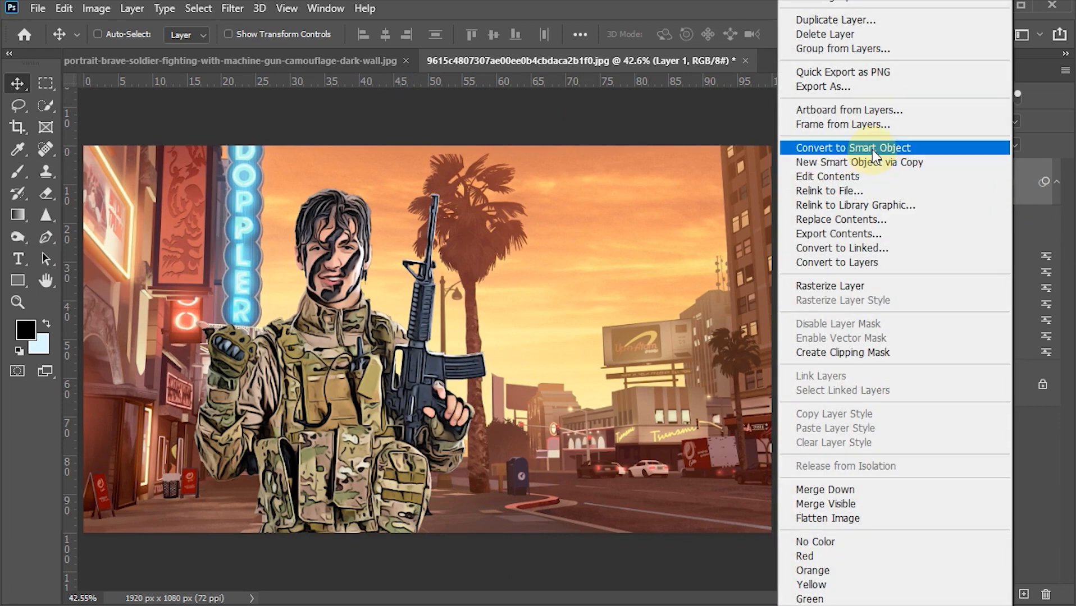
{"action": "left_click", "coordinate": [871, 149]}
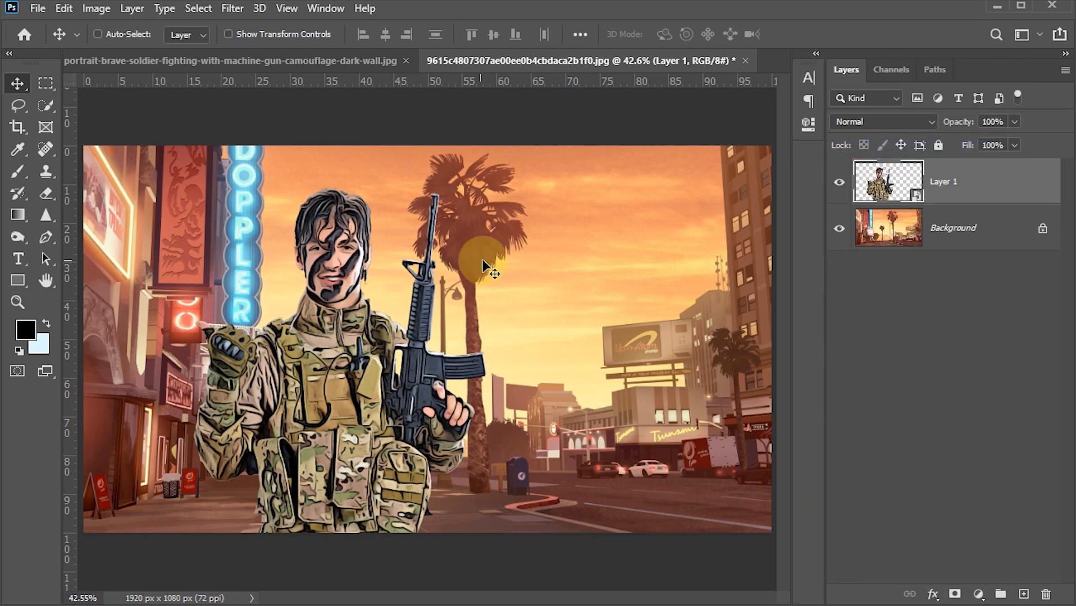
{"action": "left_click", "coordinate": [932, 597]}
{"action": "left_click", "coordinate": [955, 468]}
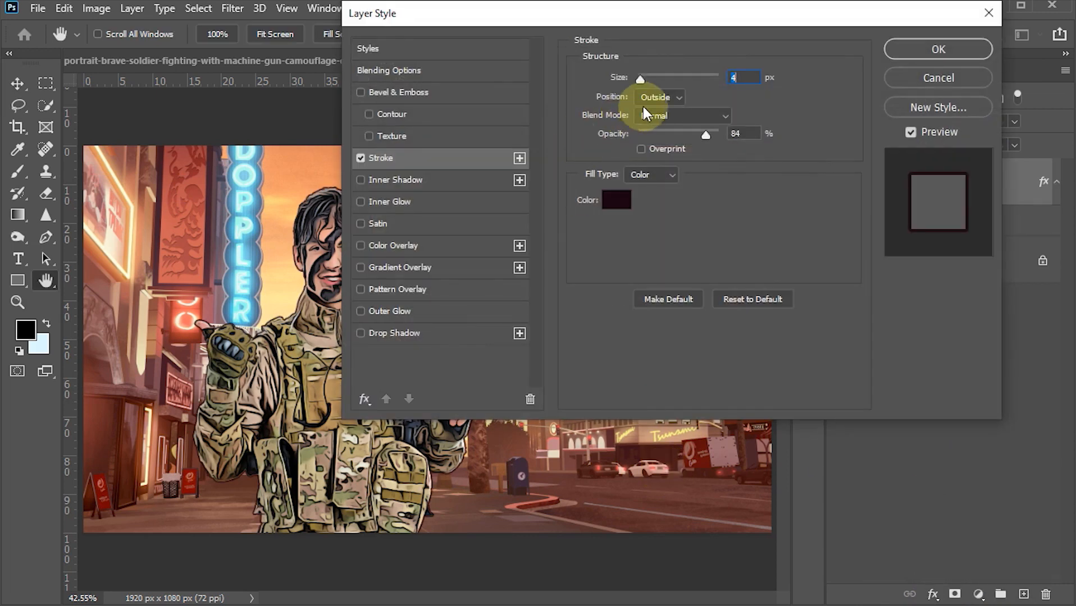
{"action": "left_click", "coordinate": [616, 197]}
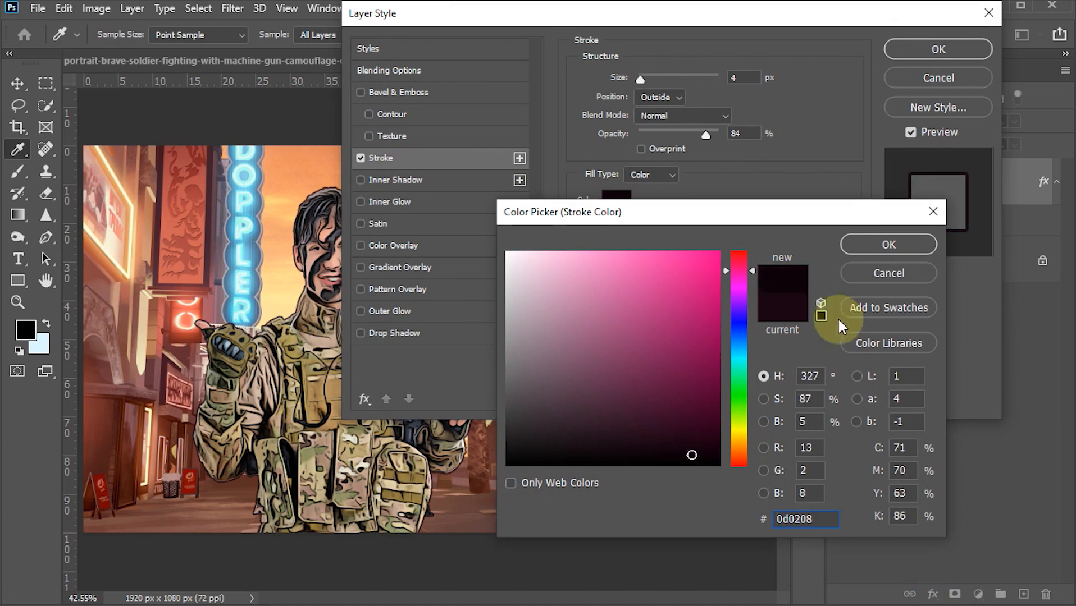
{"action": "left_click", "coordinate": [866, 251]}
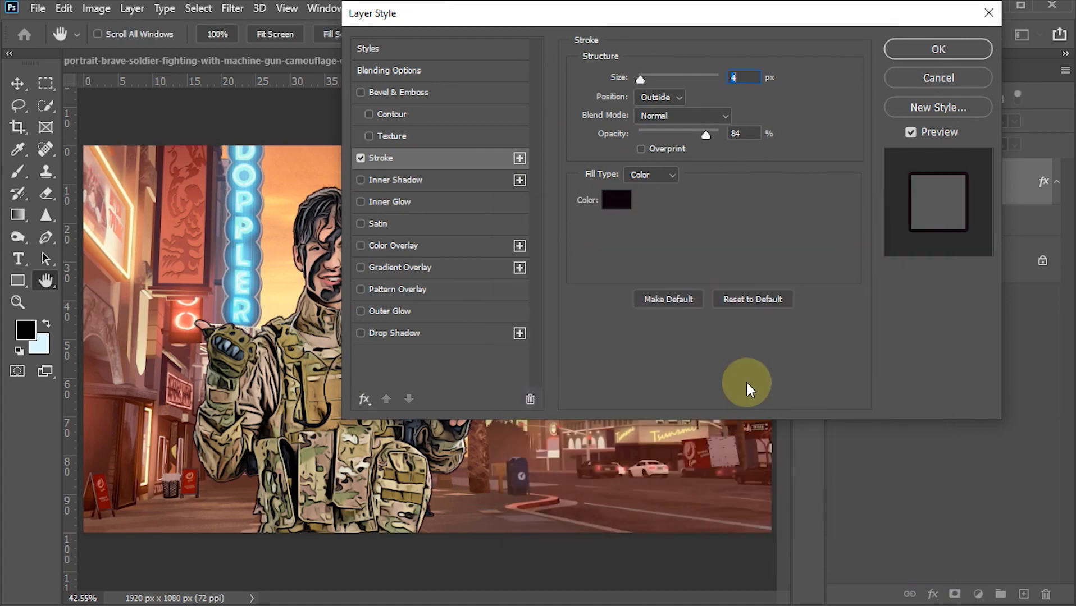
{"action": "left_click_drag", "start_coordinate": [759, 81], "coordinate": [730, 81]}
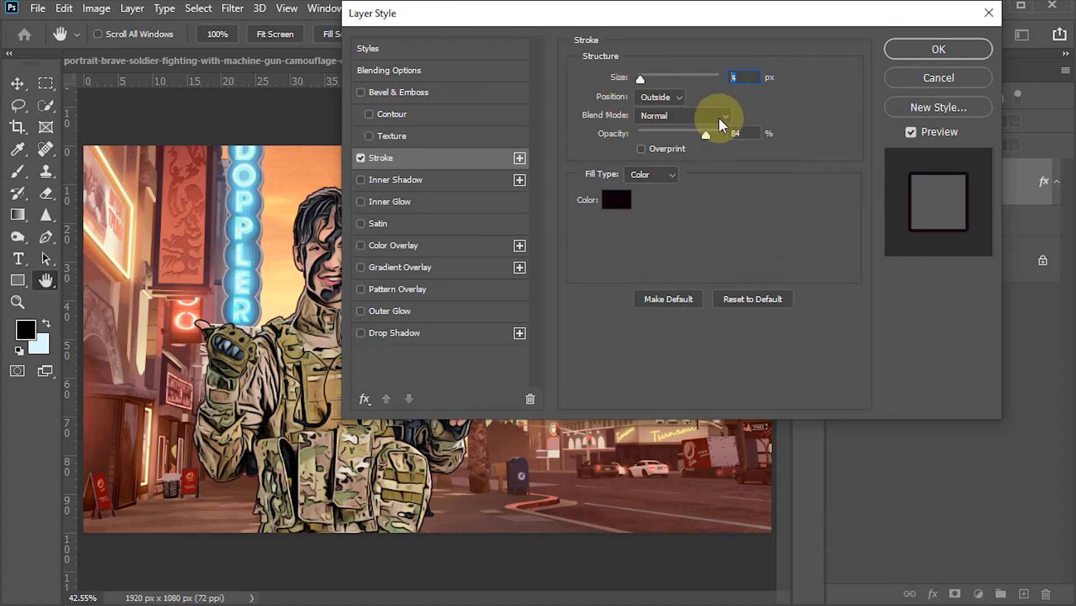
{"action": "left_click_drag", "start_coordinate": [707, 136], "coordinate": [724, 136]}
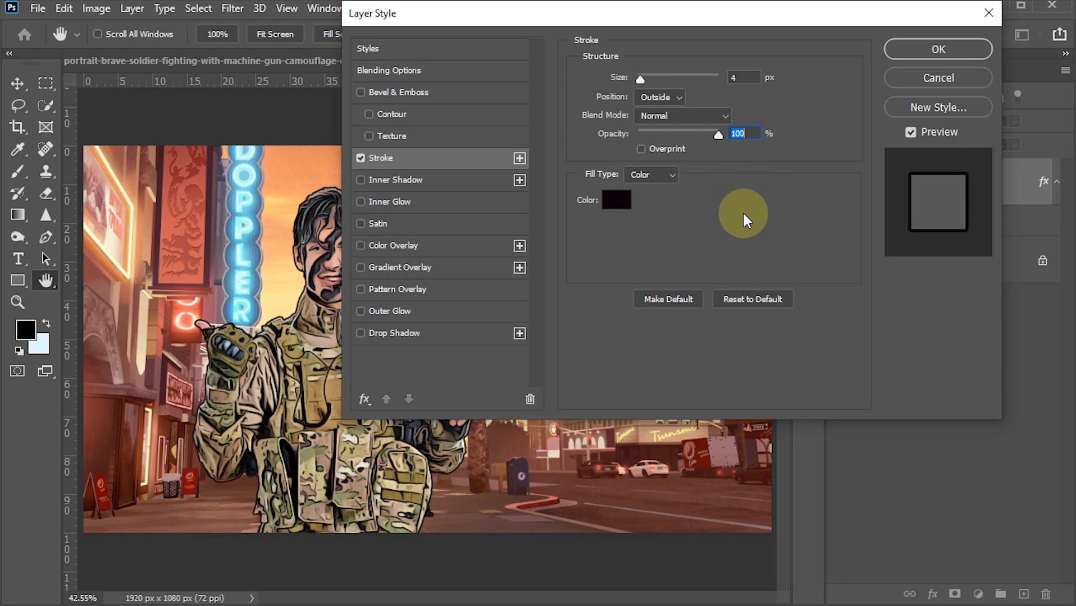
{"action": "left_click", "coordinate": [908, 48]}
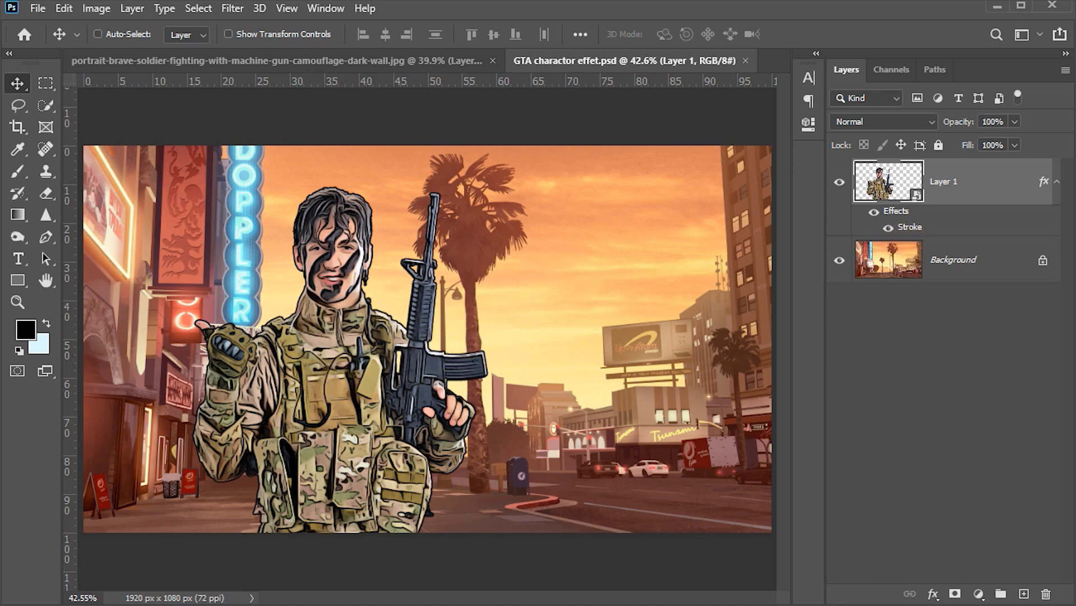
Step: Add a Curves adjustment clipped to the soldier layer and choose Find Dark & Light Colors as its auto correction algorithm
{"action": "left_click", "coordinate": [978, 594]}
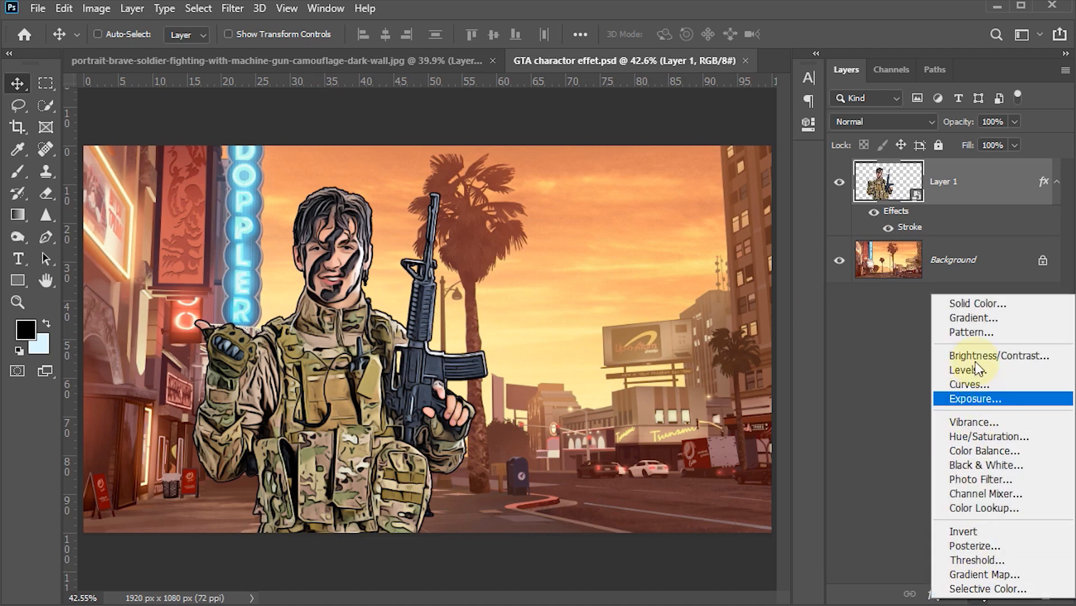
{"action": "left_click", "coordinate": [970, 385]}
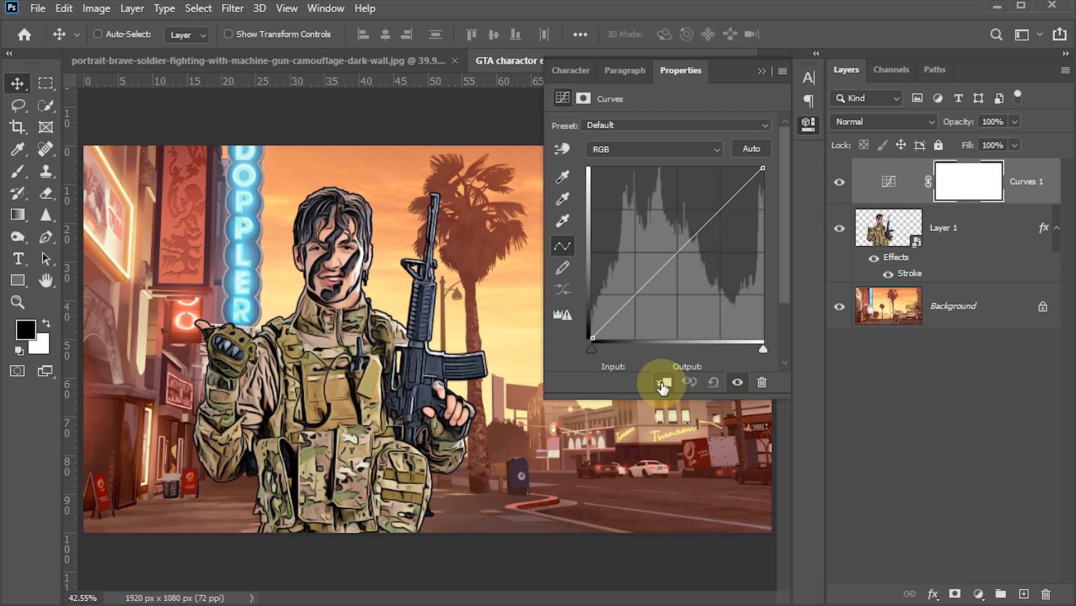
{"action": "left_click", "coordinate": [662, 384]}
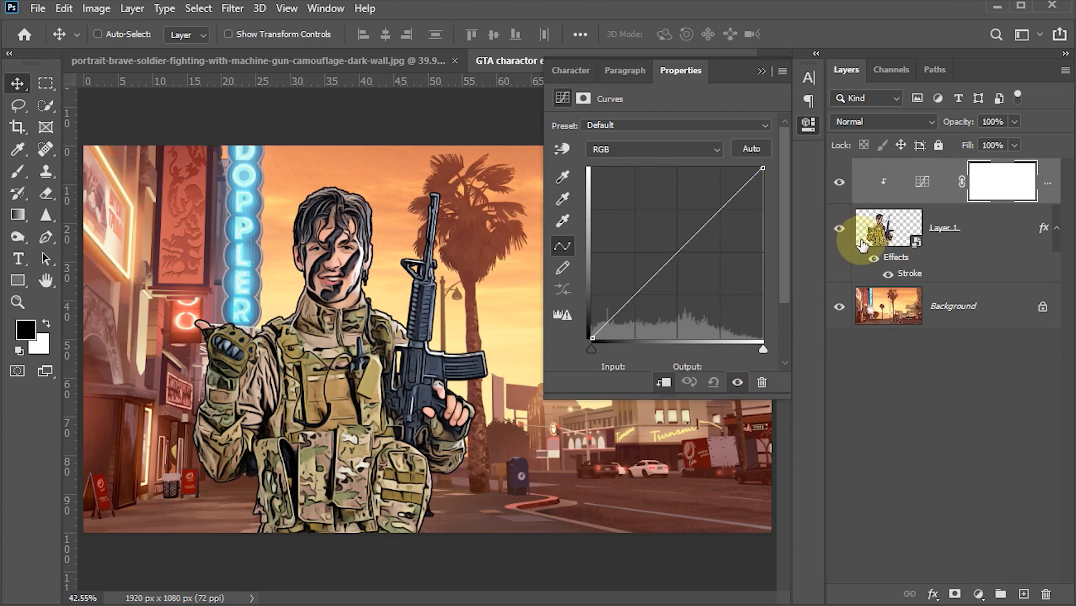
{"action": "left_click", "coordinate": [783, 73]}
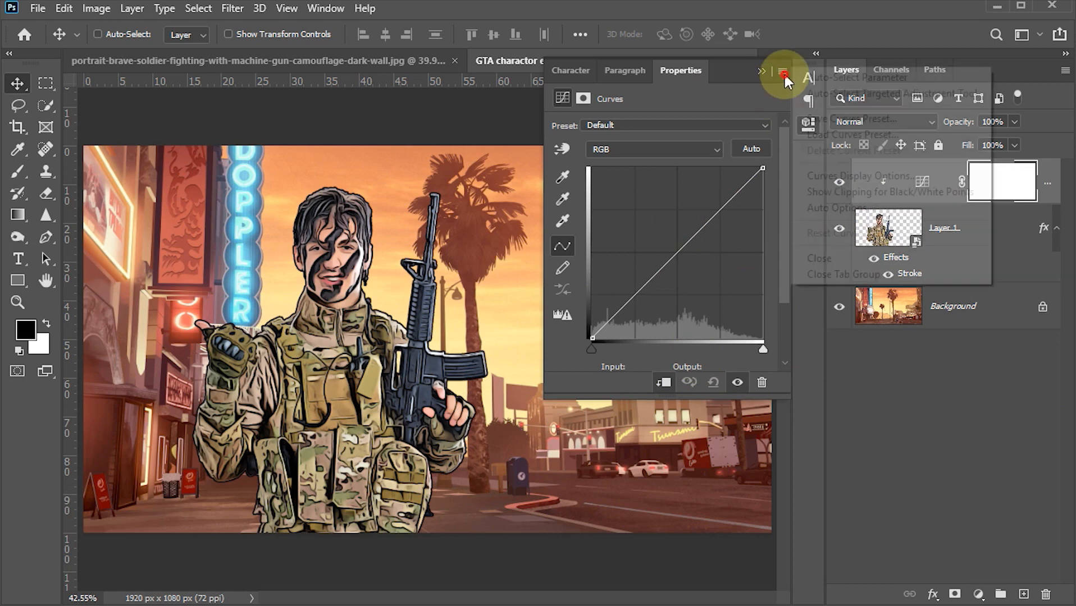
{"action": "left_click", "coordinate": [842, 207]}
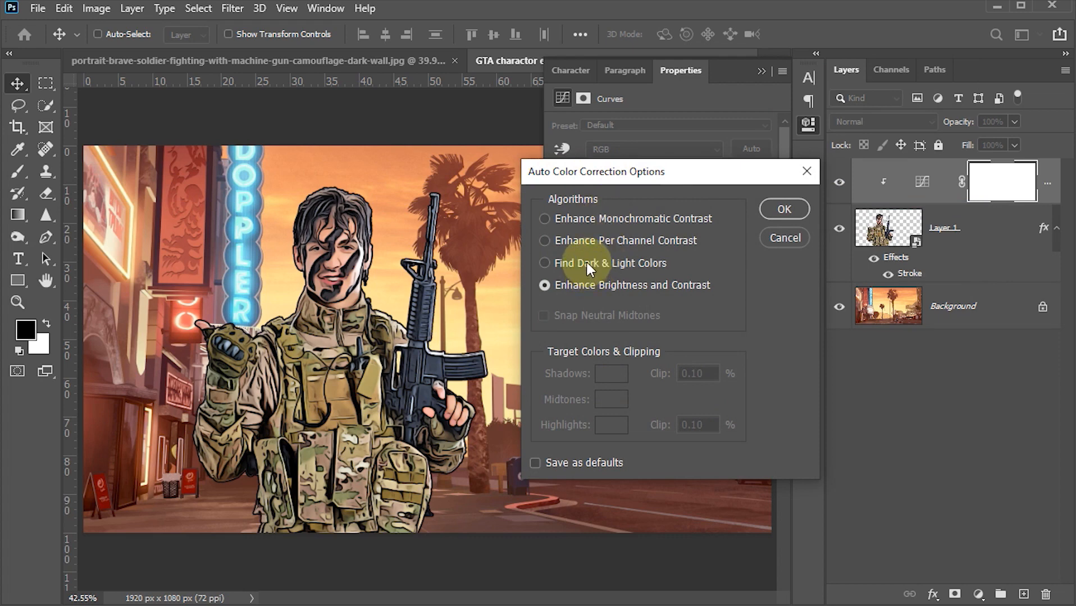
{"action": "left_click", "coordinate": [563, 263]}
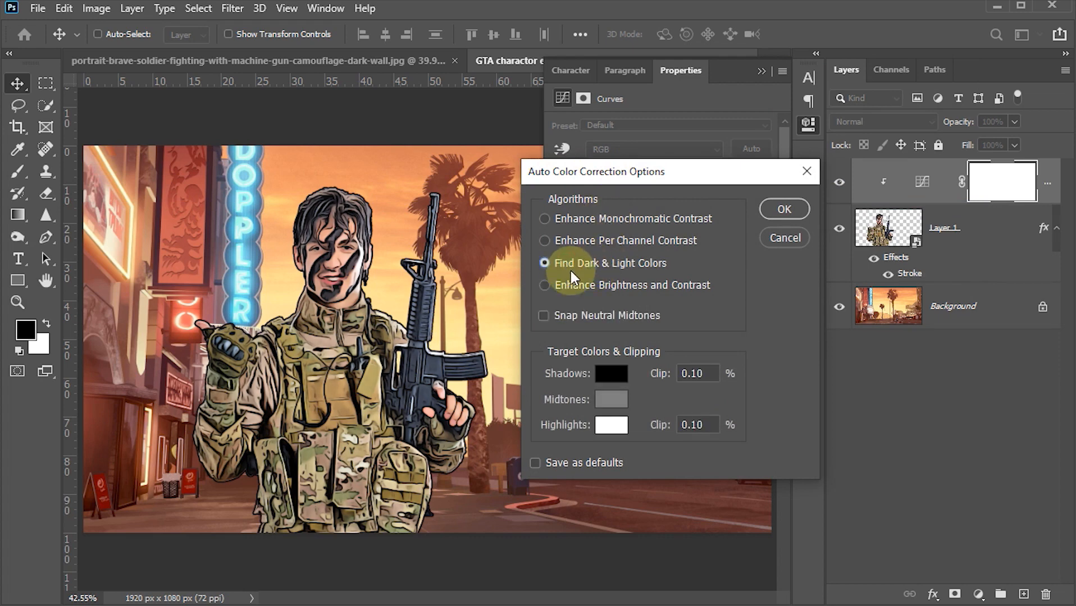
Step: Set the auto correction's target shadow colour to the dark reddish tone 462a33
{"action": "left_click", "coordinate": [611, 374]}
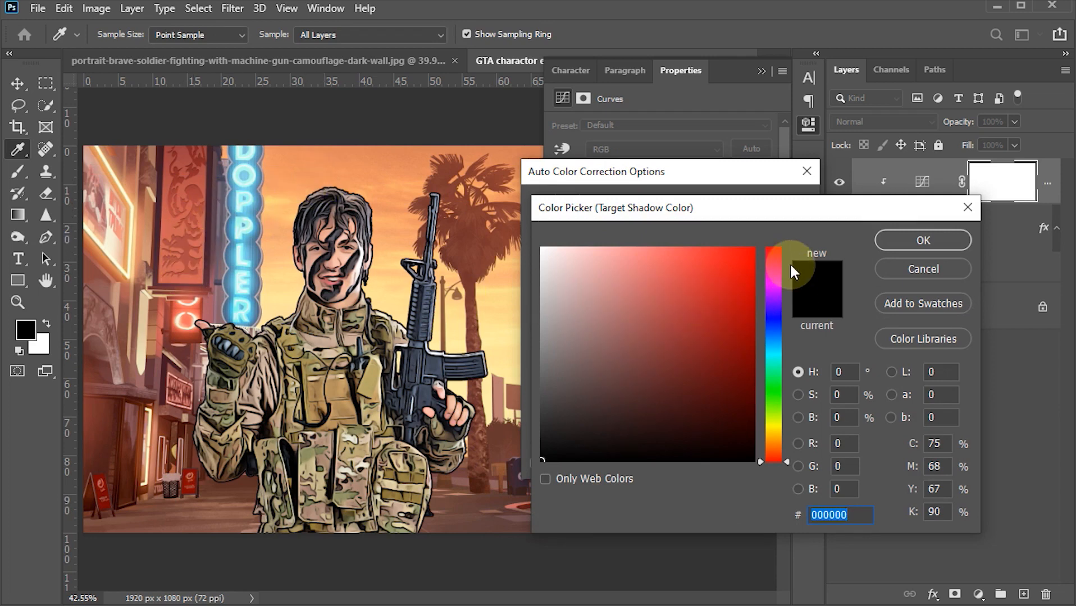
{"action": "left_click_drag", "start_coordinate": [782, 254], "coordinate": [784, 258]}
{"action": "left_click", "coordinate": [616, 311]}
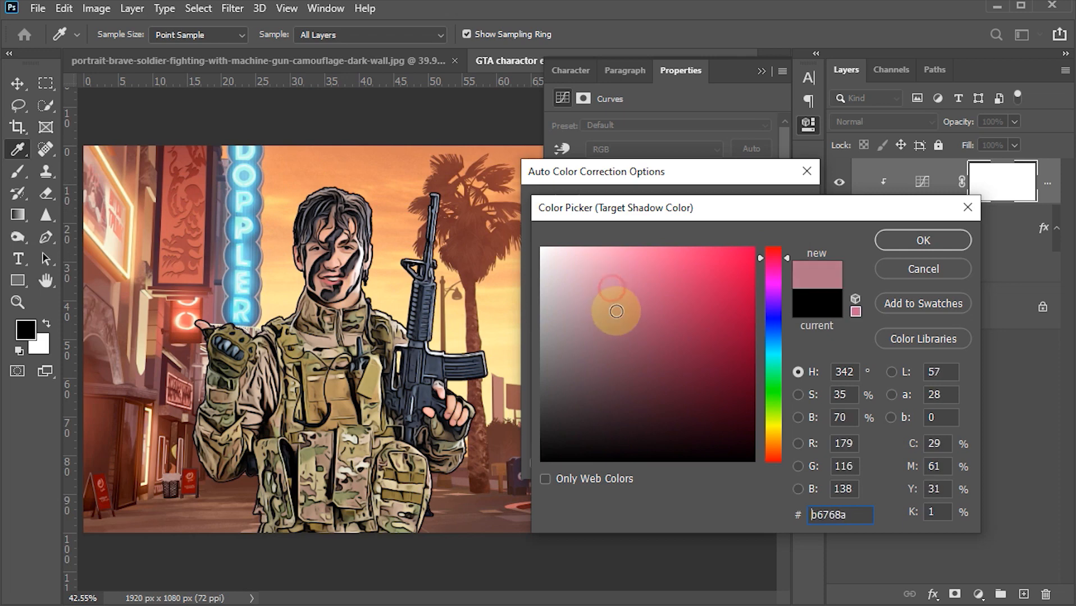
{"action": "left_click_drag", "start_coordinate": [615, 311], "coordinate": [625, 403]}
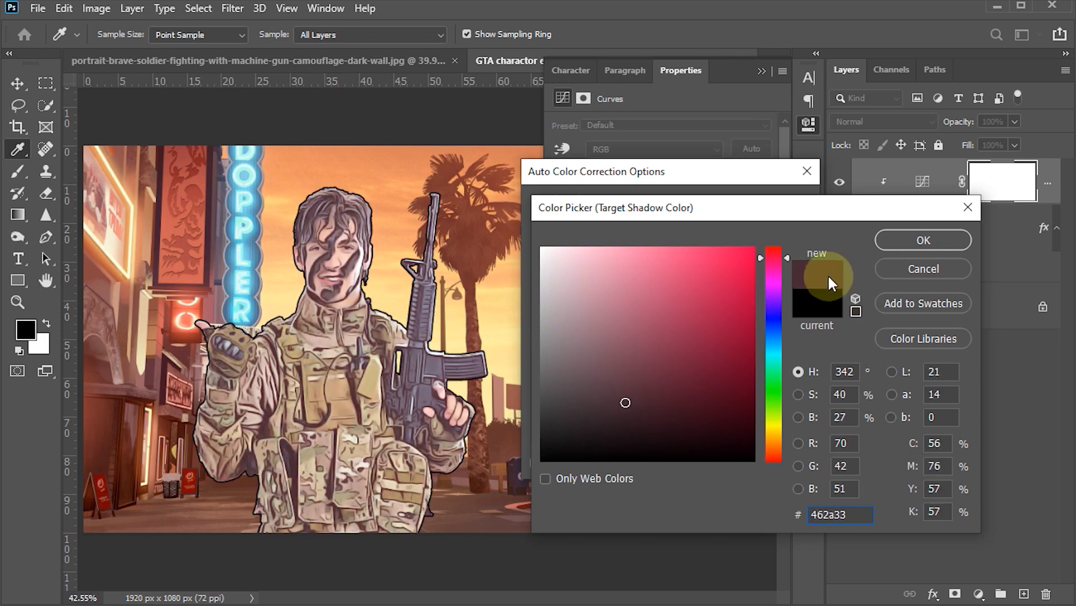
{"action": "left_click", "coordinate": [889, 241]}
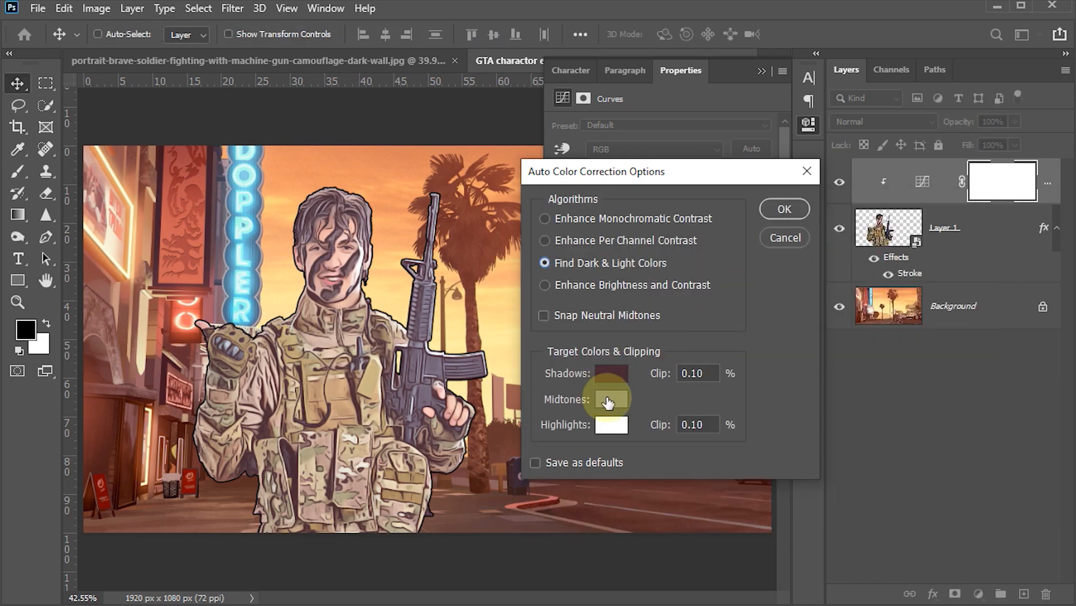
Step: Set the target highlight colour to pale blue c6d2ff and apply the auto correction without saving the colours as defaults
{"action": "left_click", "coordinate": [614, 430]}
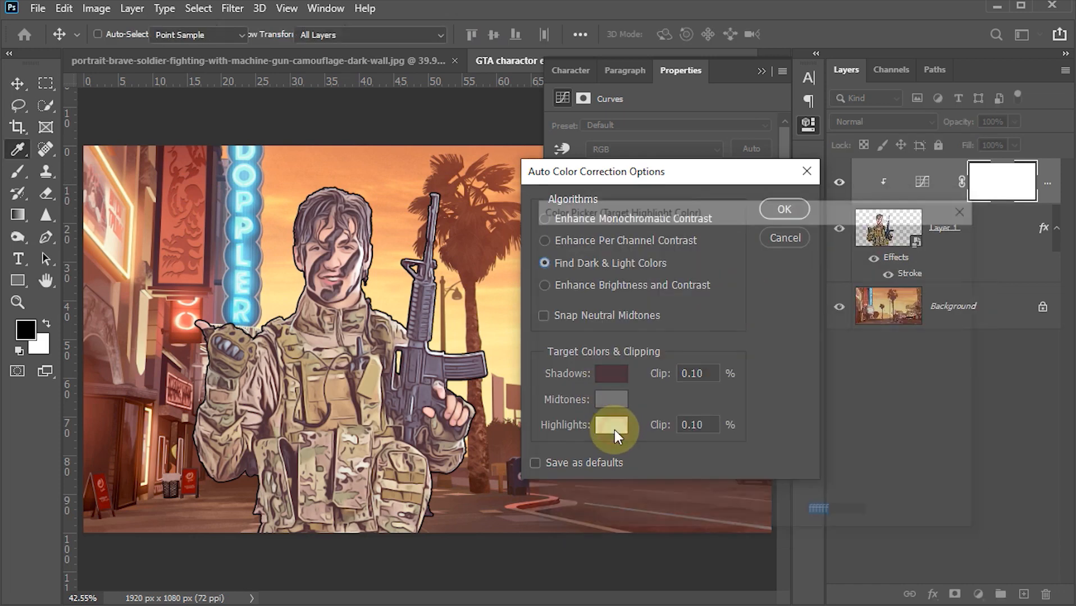
{"action": "left_click_drag", "start_coordinate": [781, 283], "coordinate": [788, 326]}
{"action": "mouse_move", "coordinate": [600, 283]}
{"action": "left_mouse_down"}
{"action": "mouse_move", "coordinate": [602, 304]}
{"action": "mouse_move", "coordinate": [612, 247]}
{"action": "mouse_move", "coordinate": [583, 247]}
{"action": "mouse_move", "coordinate": [626, 258]}
{"action": "mouse_move", "coordinate": [629, 248]}
{"action": "mouse_move", "coordinate": [588, 247]}
{"action": "left_mouse_up"}
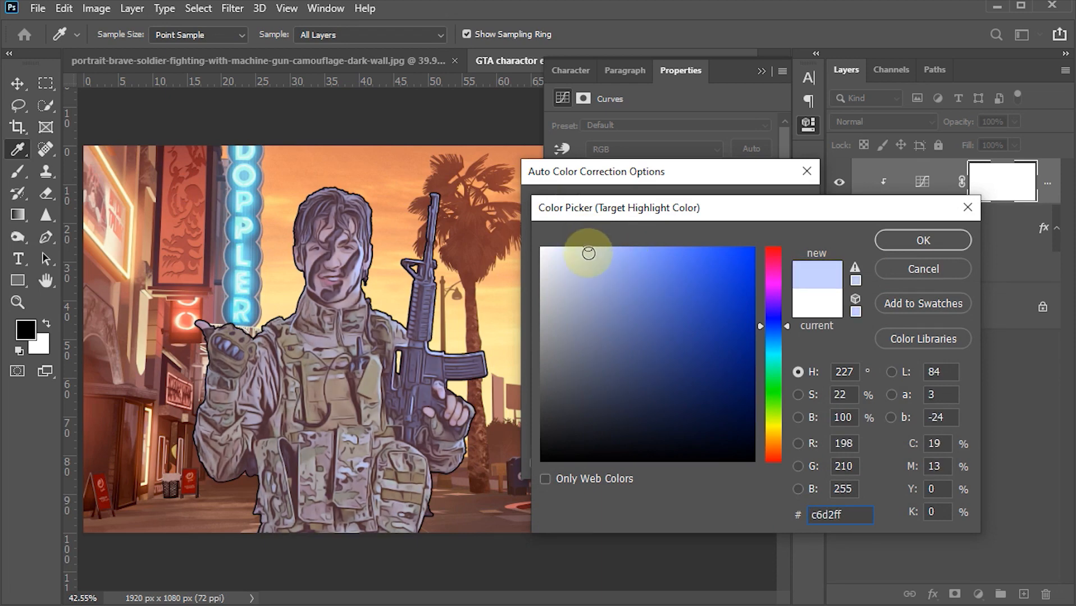
{"action": "left_click", "coordinate": [896, 241]}
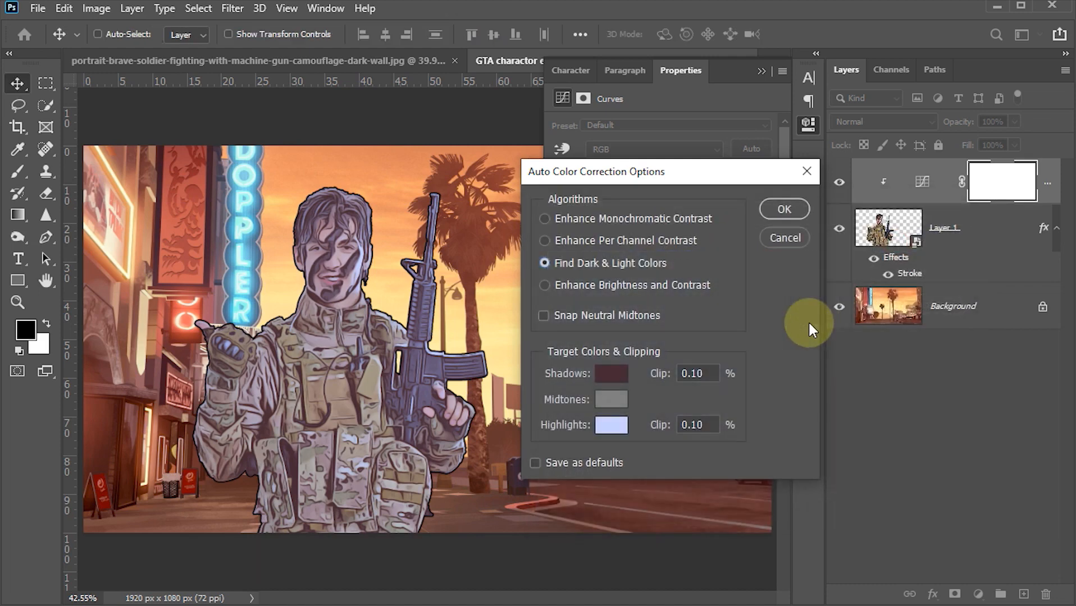
{"action": "left_click", "coordinate": [784, 209]}
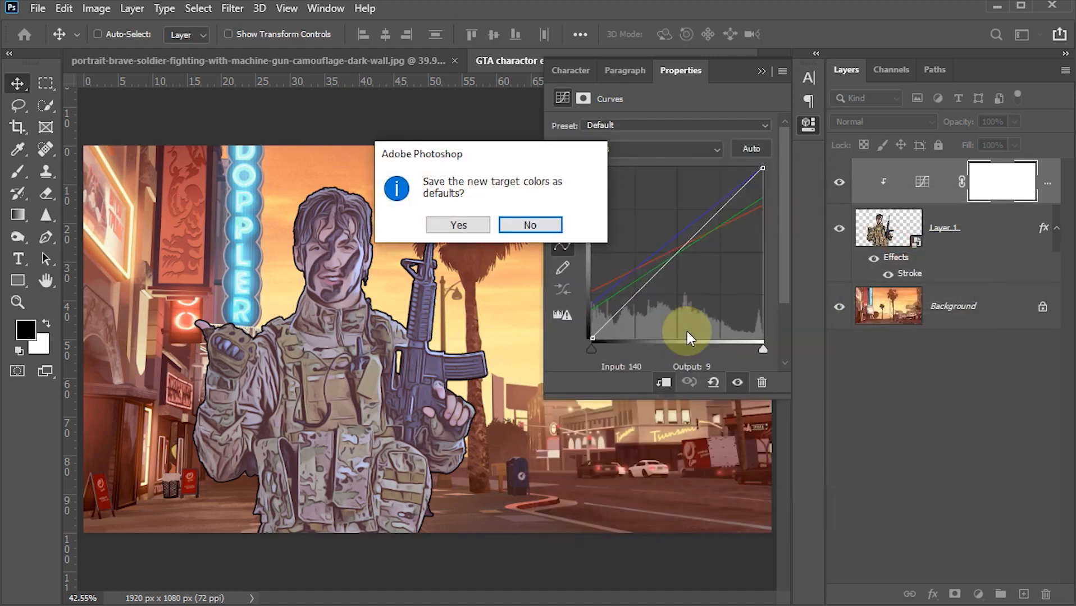
{"action": "left_click", "coordinate": [551, 225]}
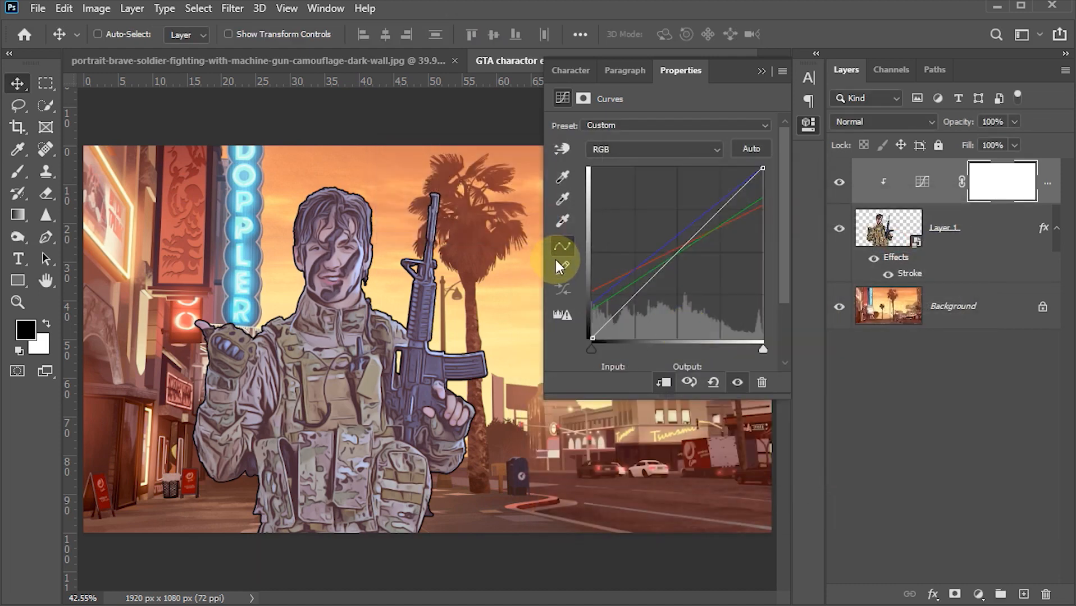
Step: Blend the clipped Curves adjustment in Color mode at 65% opacity
{"action": "left_click", "coordinate": [935, 124]}
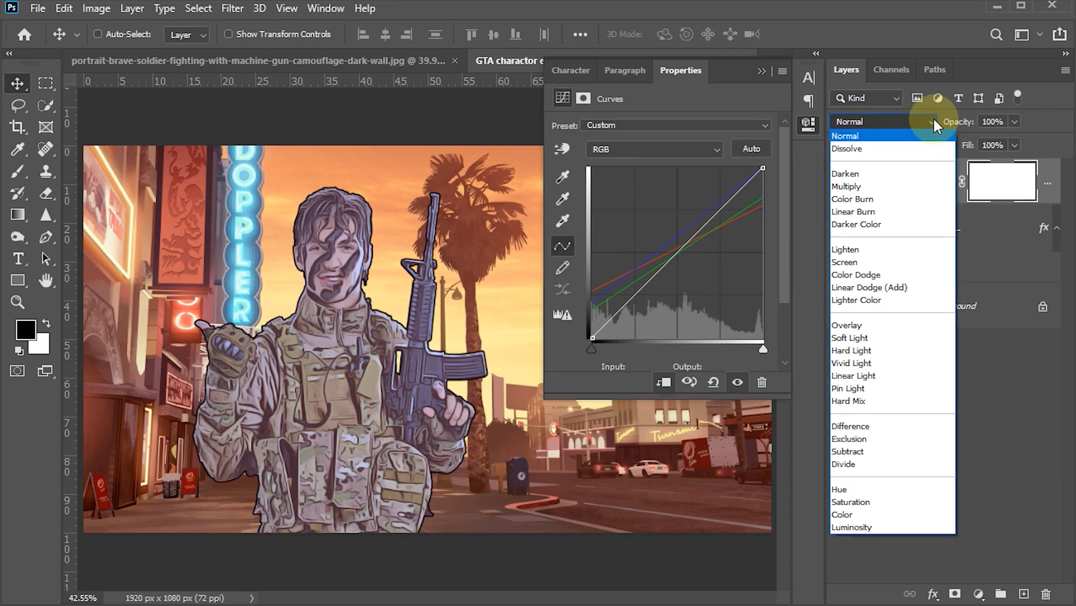
{"action": "left_click", "coordinate": [844, 515]}
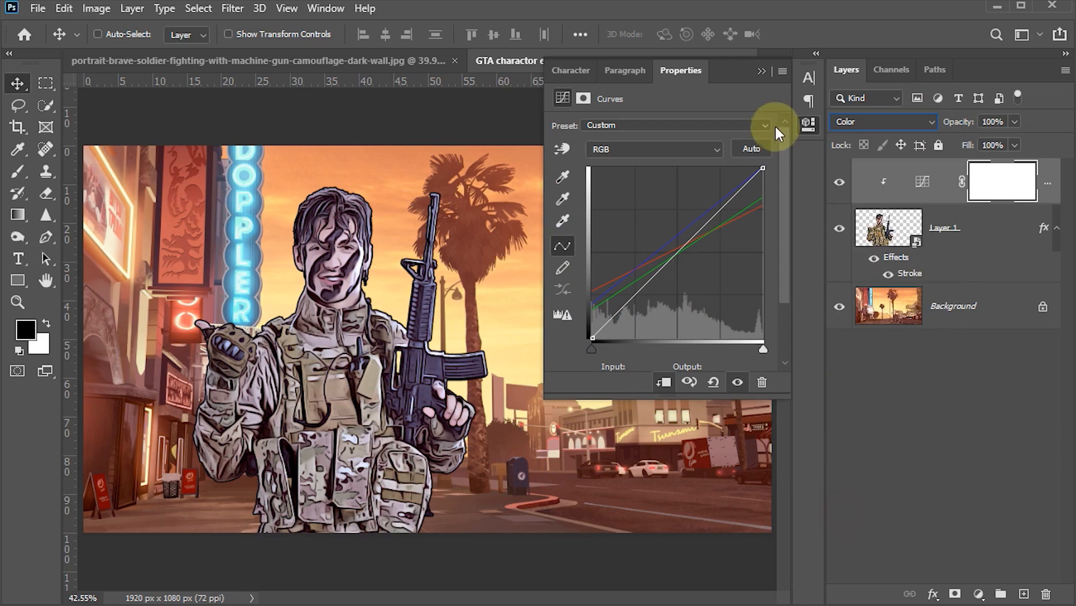
{"action": "left_click", "coordinate": [808, 127]}
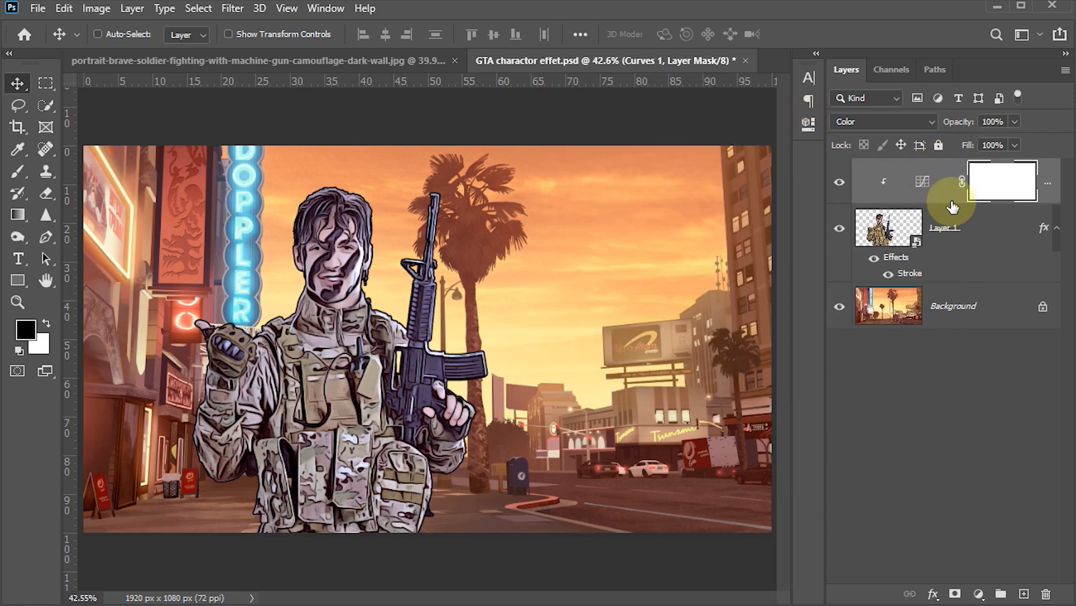
{"action": "left_click", "coordinate": [1013, 122]}
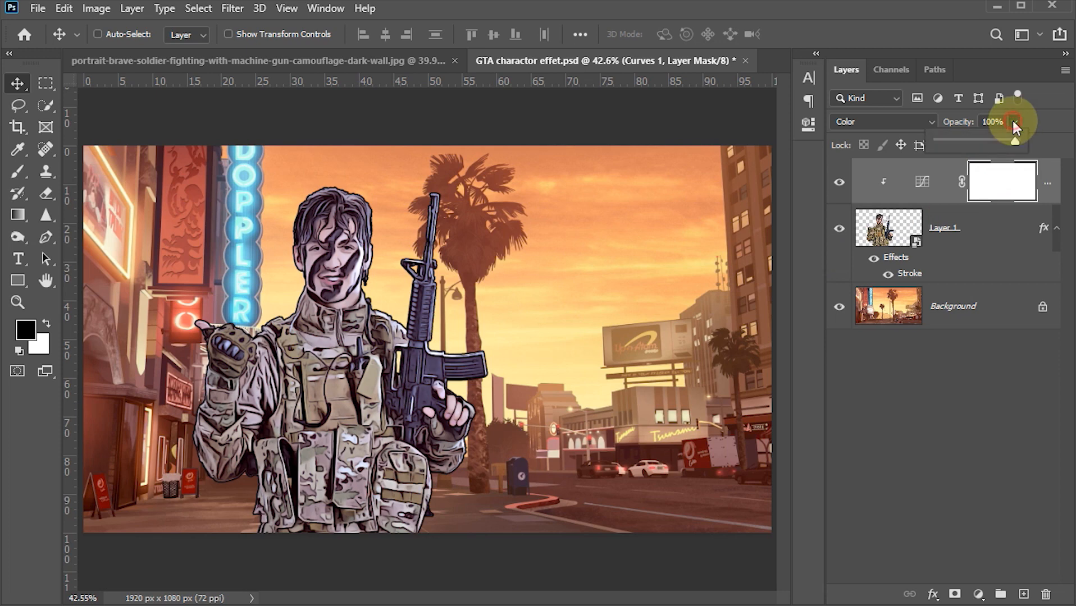
{"action": "left_click_drag", "start_coordinate": [1011, 142], "coordinate": [969, 142]}
{"action": "left_click", "coordinate": [948, 126]}
{"action": "type", "text": "65"}
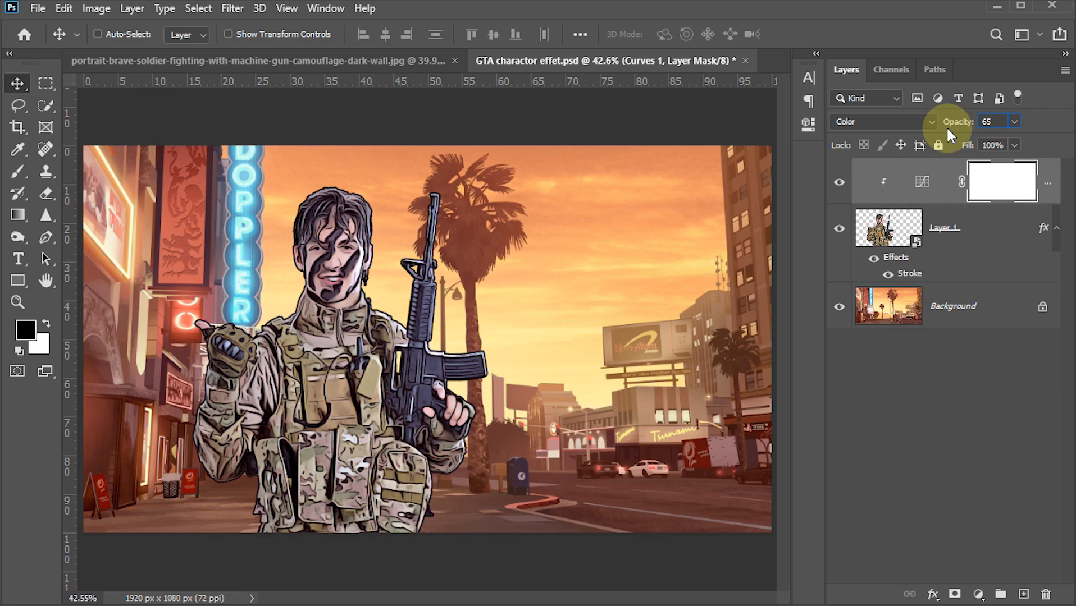
{"action": "key", "text": "Return"}
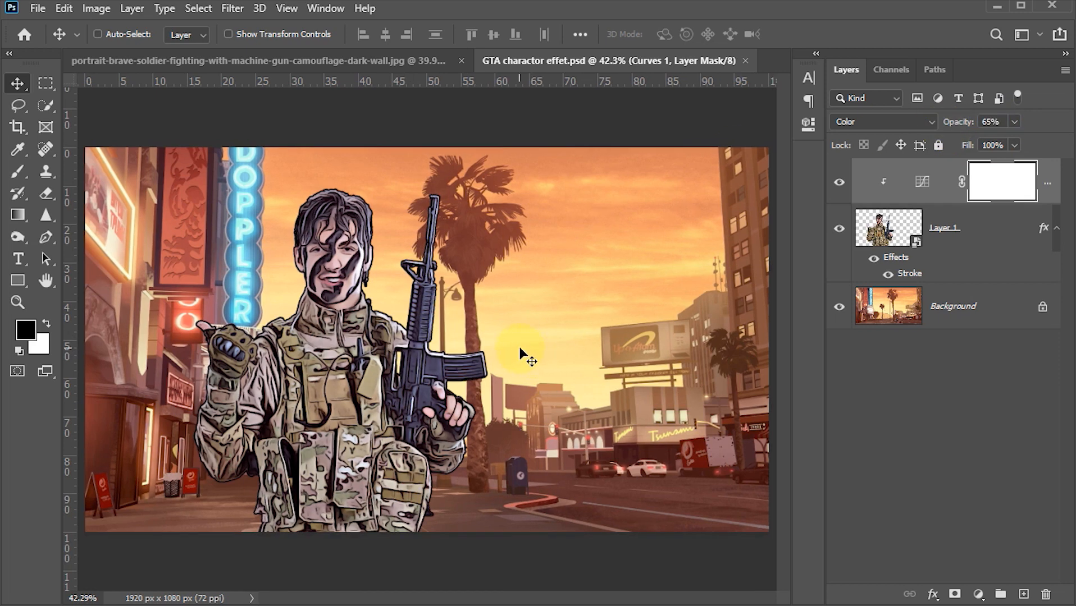
Step: Add a Color Lookup adjustment layer above the clipped Curves adjustment, using a 3DLUT File as its lookup source
{"action": "left_click", "coordinate": [980, 593]}
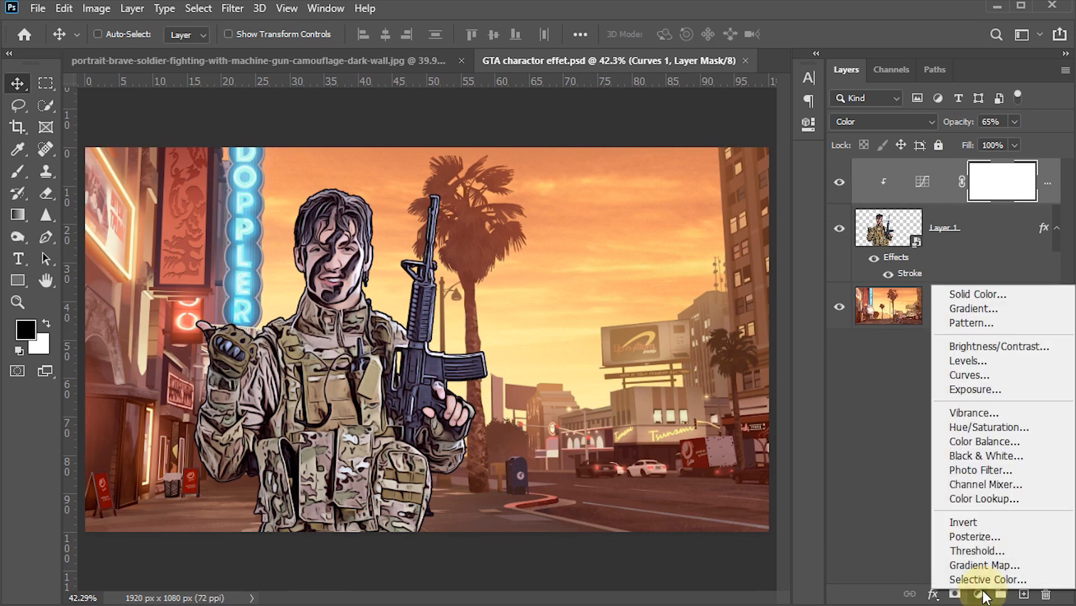
{"action": "left_click", "coordinate": [982, 499]}
{"action": "left_click", "coordinate": [573, 131]}
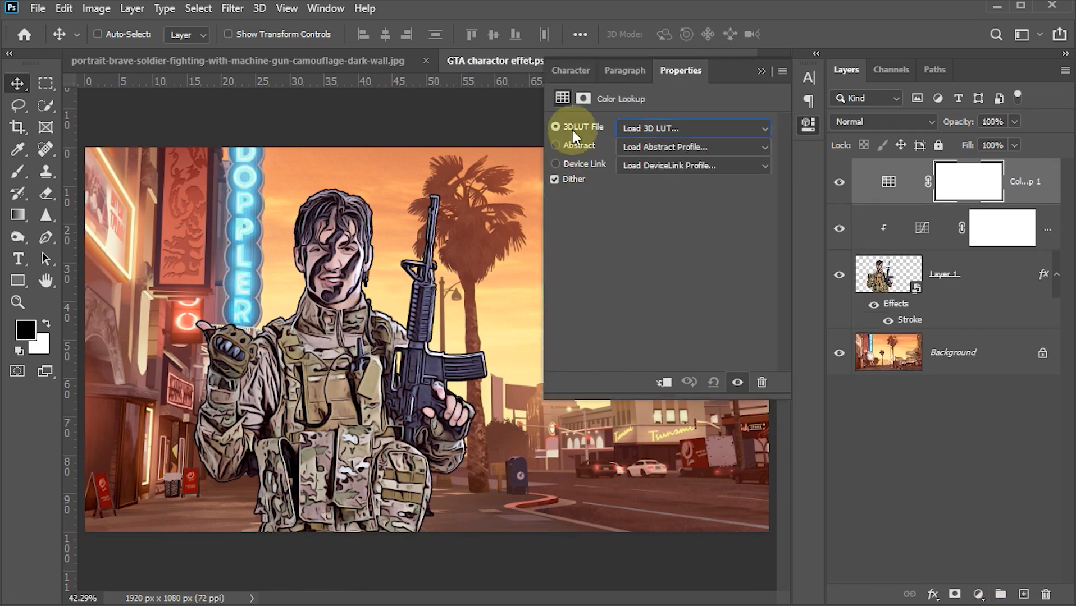
Step: Try the 2Strip.look, 3Strip.look and Bleach Bypass.look 3D LUTs on the composite
{"action": "left_click", "coordinate": [716, 131]}
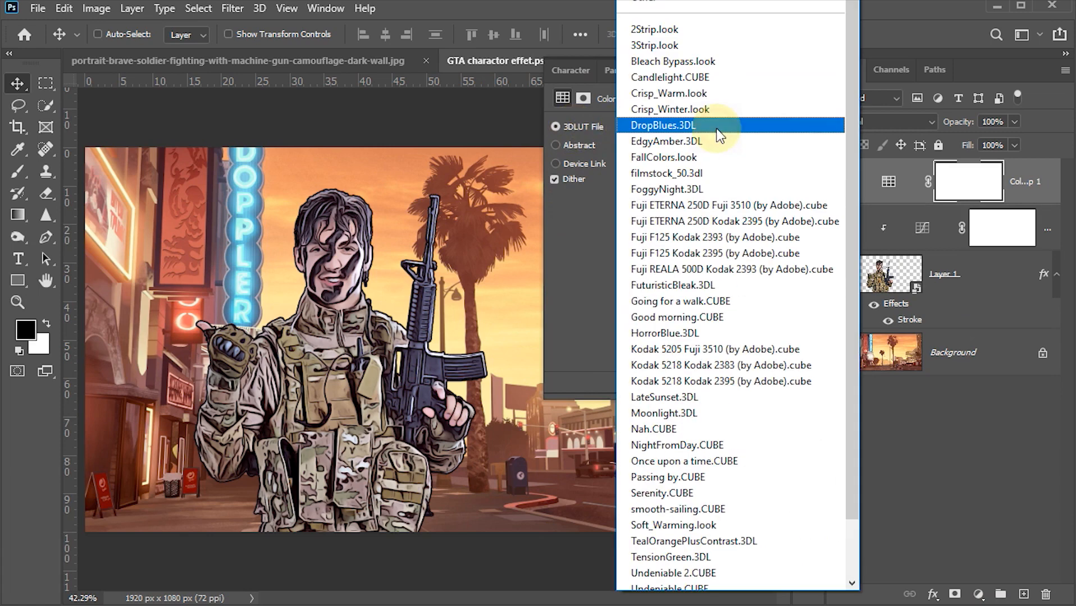
{"action": "left_click", "coordinate": [670, 34]}
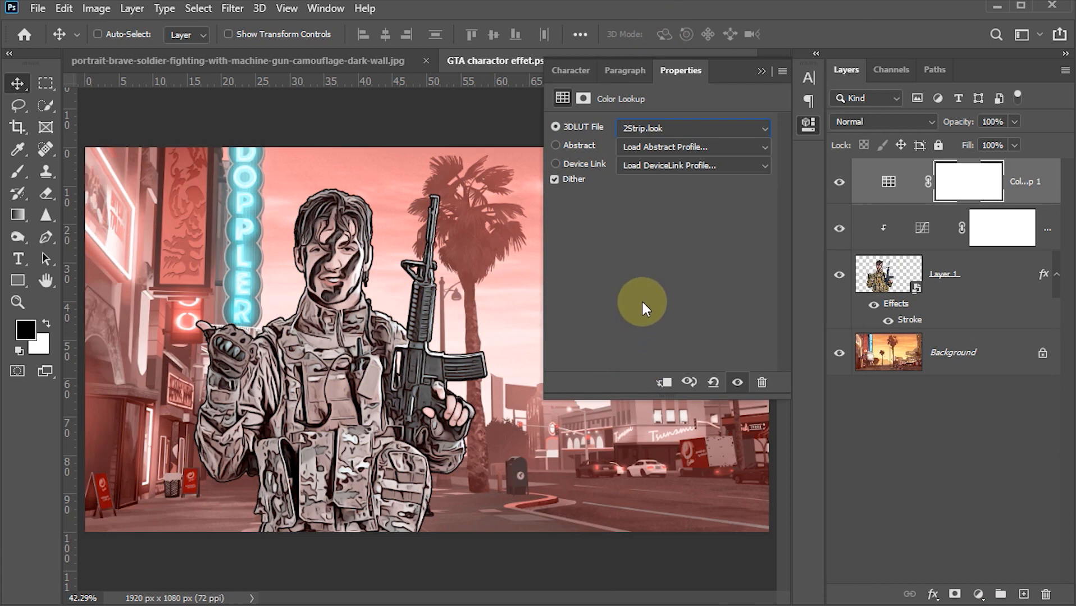
{"action": "key", "text": "Down"}
{"action": "key", "text": "Down"}
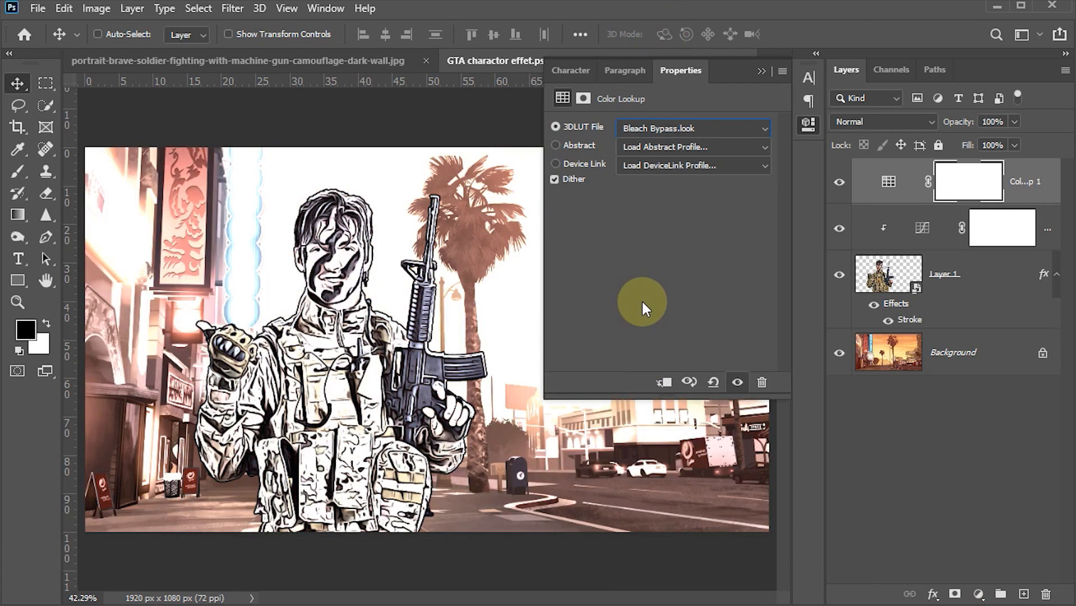
{"action": "key", "text": "Up"}
{"action": "key", "text": "Down"}
{"action": "key", "text": "Up"}
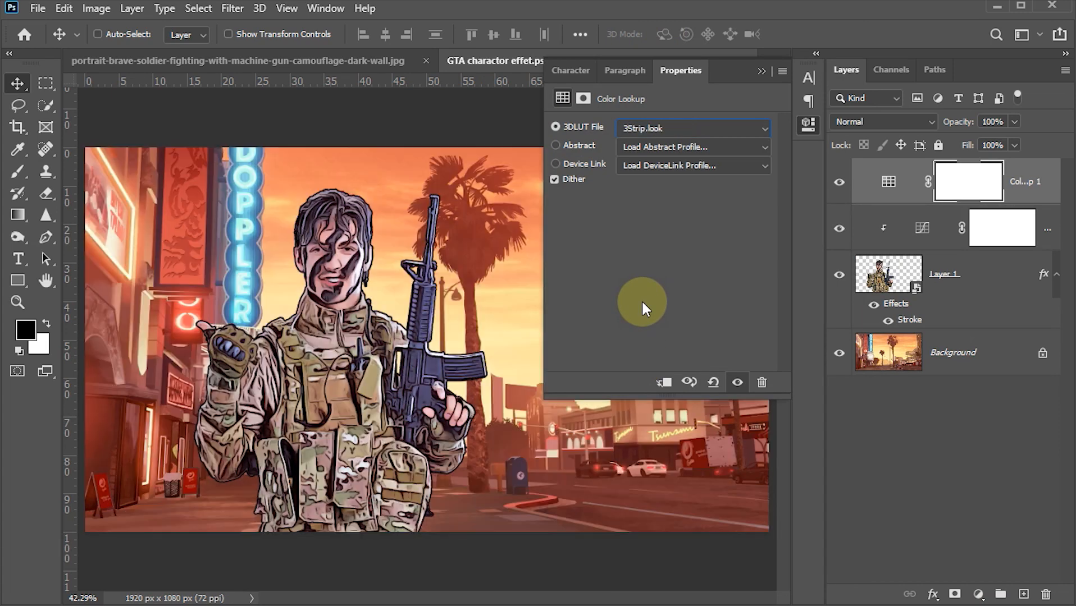
Step: Apply the Passing by.CUBE 3D LUT to the Color Lookup adjustment and set the layer's opacity to 35%
{"action": "left_click", "coordinate": [700, 127]}
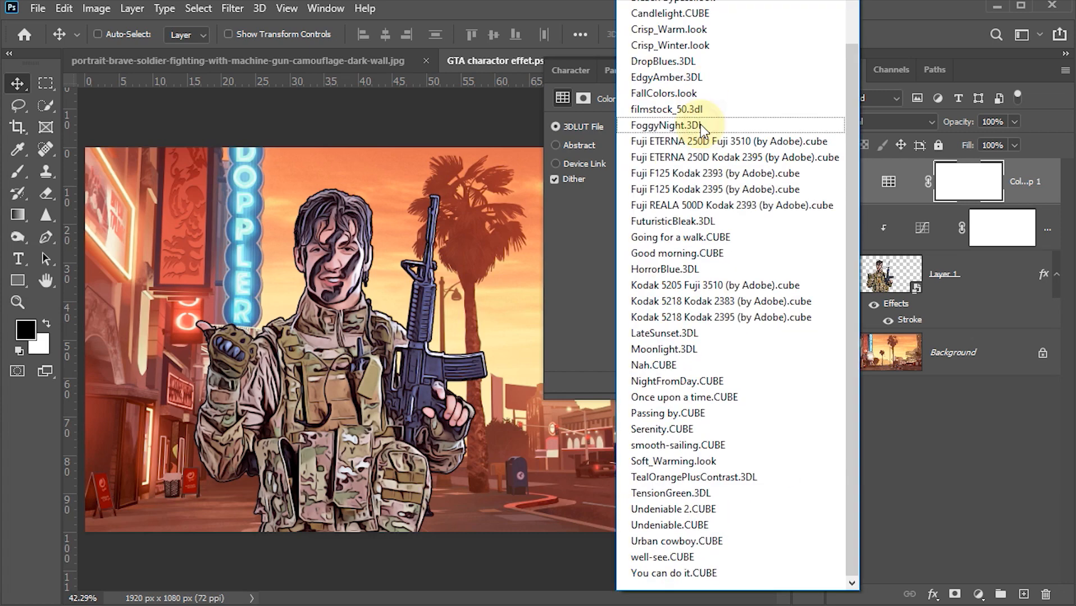
{"action": "left_click", "coordinate": [686, 413]}
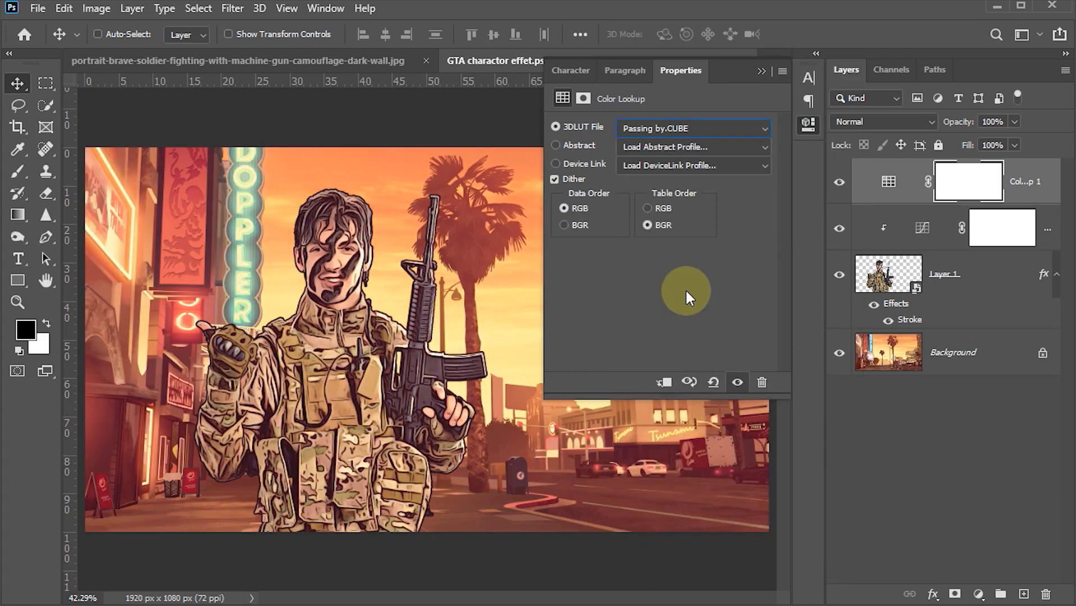
{"action": "left_click", "coordinate": [760, 71]}
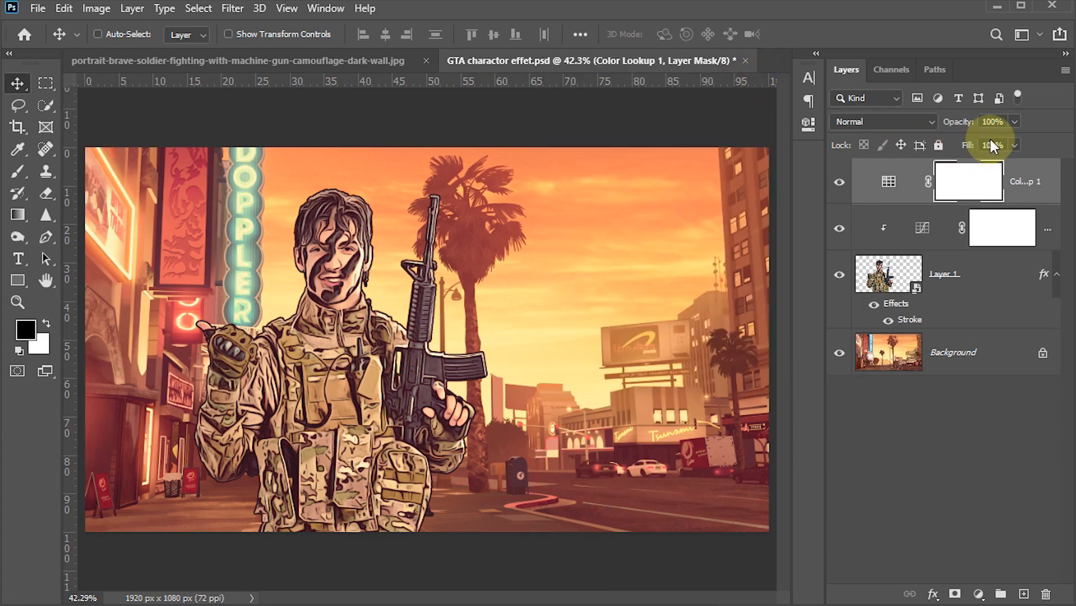
{"action": "left_click", "coordinate": [998, 120]}
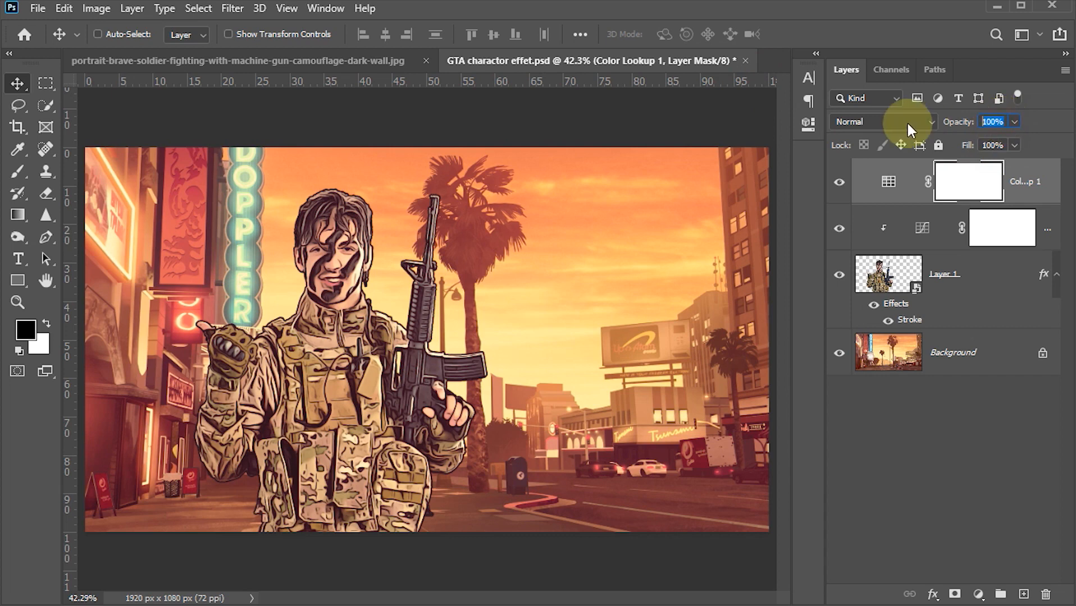
{"action": "type", "text": "35"}
{"action": "key", "text": "Return"}
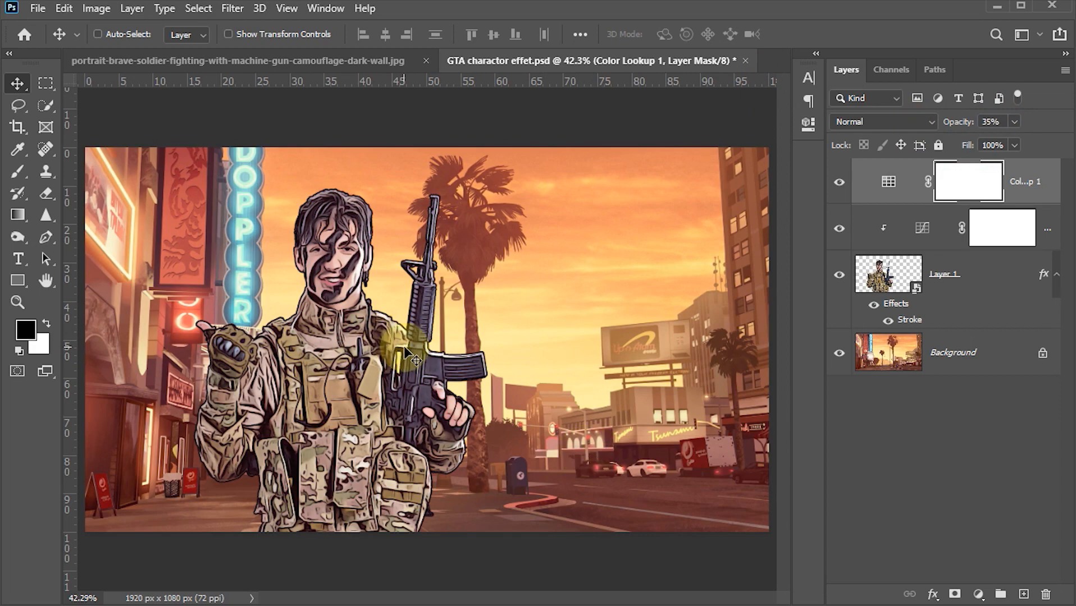
{"action": "key", "text": "z"}
{"action": "scroll", "coordinate": [386, 344], "scroll_direction": "up", "scroll_amount": 3, "text": "alt"}
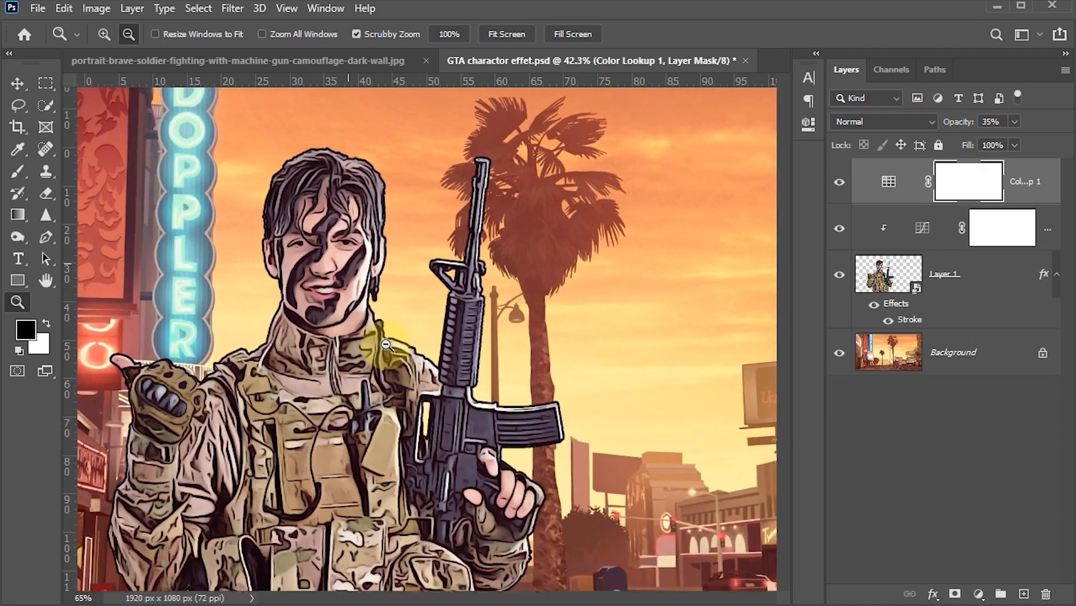
{"action": "mouse_move", "coordinate": [385, 344]}
{"action": "left_mouse_down"}
{"action": "mouse_move", "coordinate": [425, 420]}
{"action": "mouse_move", "coordinate": [395, 363]}
{"action": "left_mouse_up"}
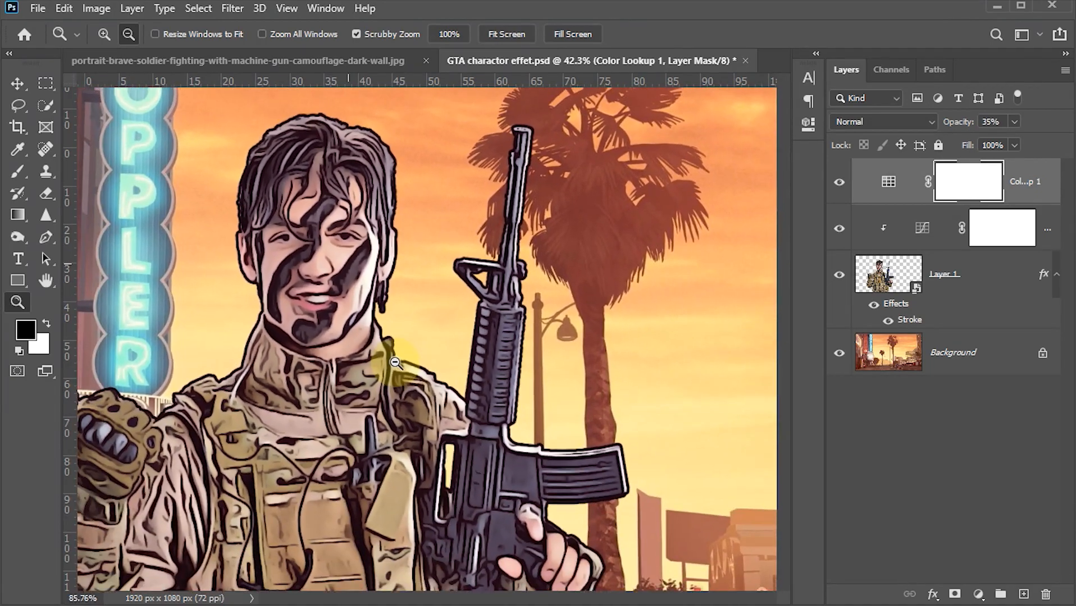
{"action": "scroll", "coordinate": [395, 362], "scroll_direction": "down", "scroll_amount": 5, "text": "alt"}
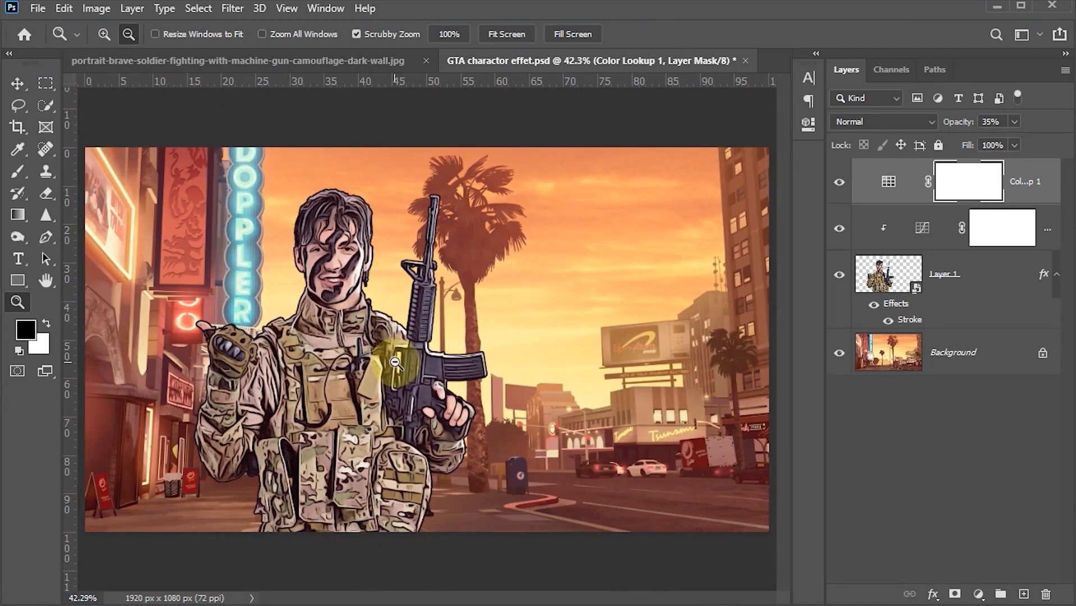